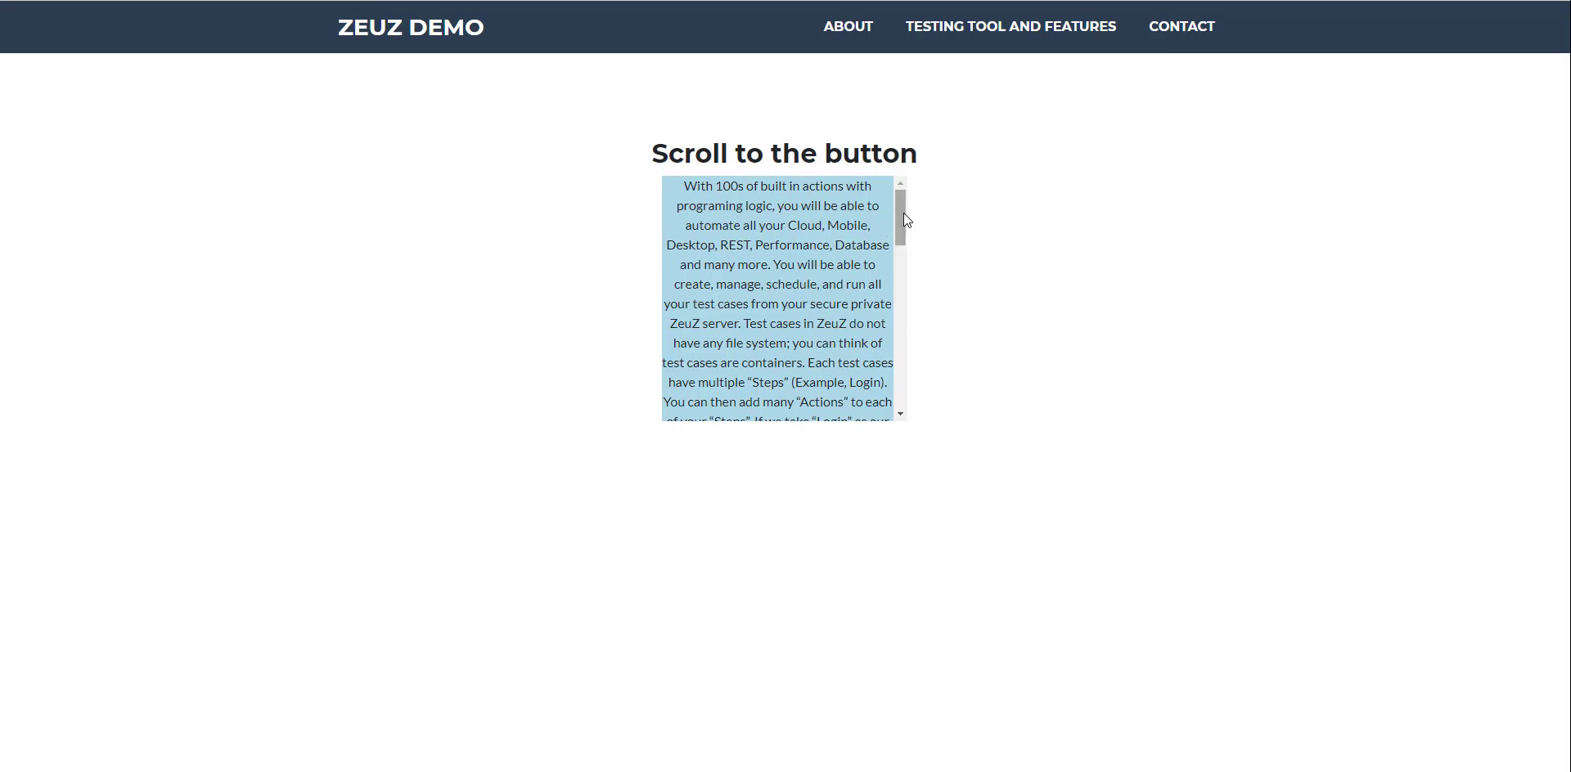
# - Try the "Find this button" button at the end of the scrollable text, reload the page, and try it again
pyautogui.moveTo(898, 208); pyautogui.dragTo(902, 400)
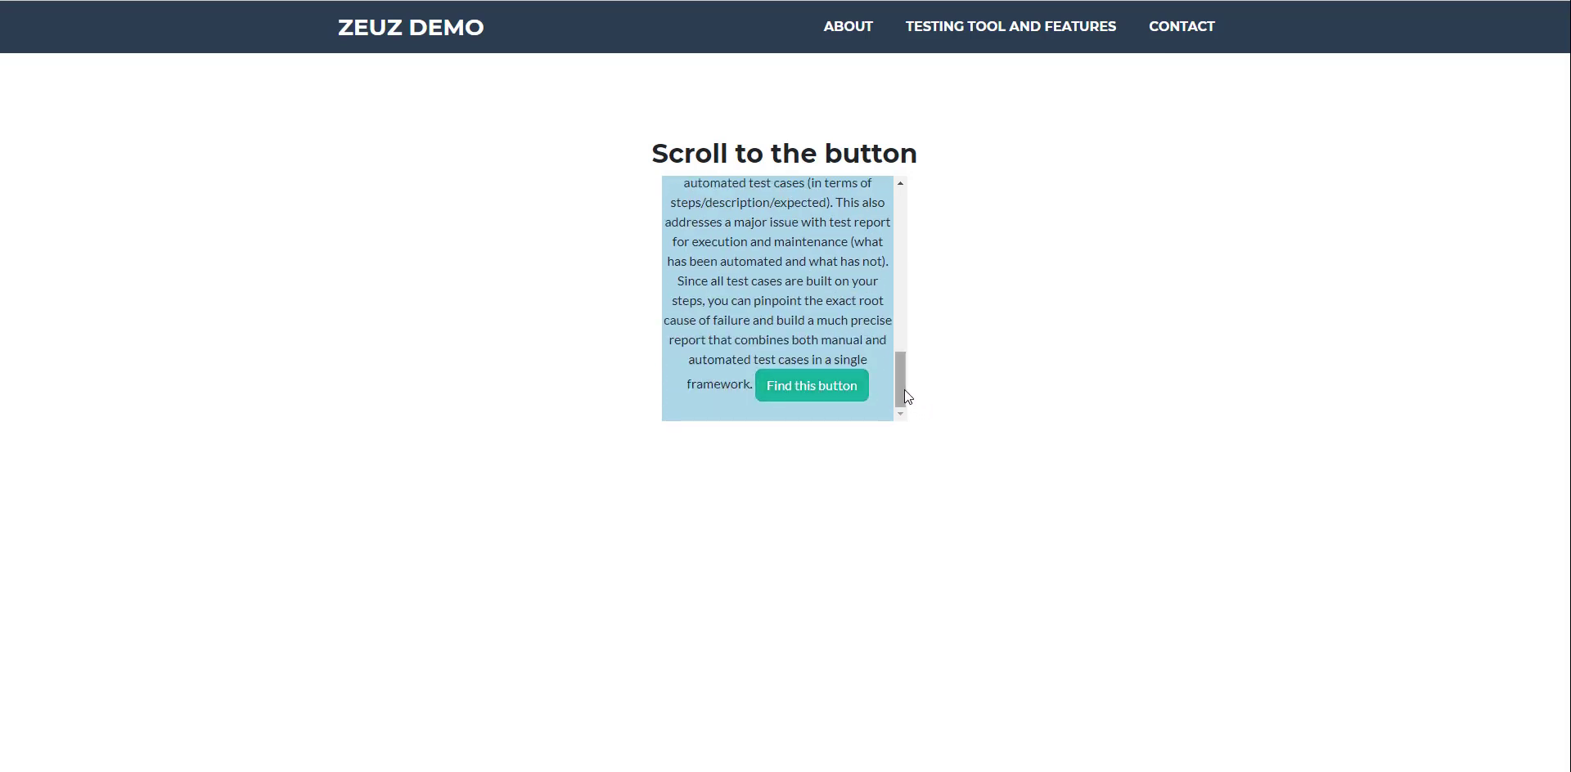
pyautogui.click(816, 394)
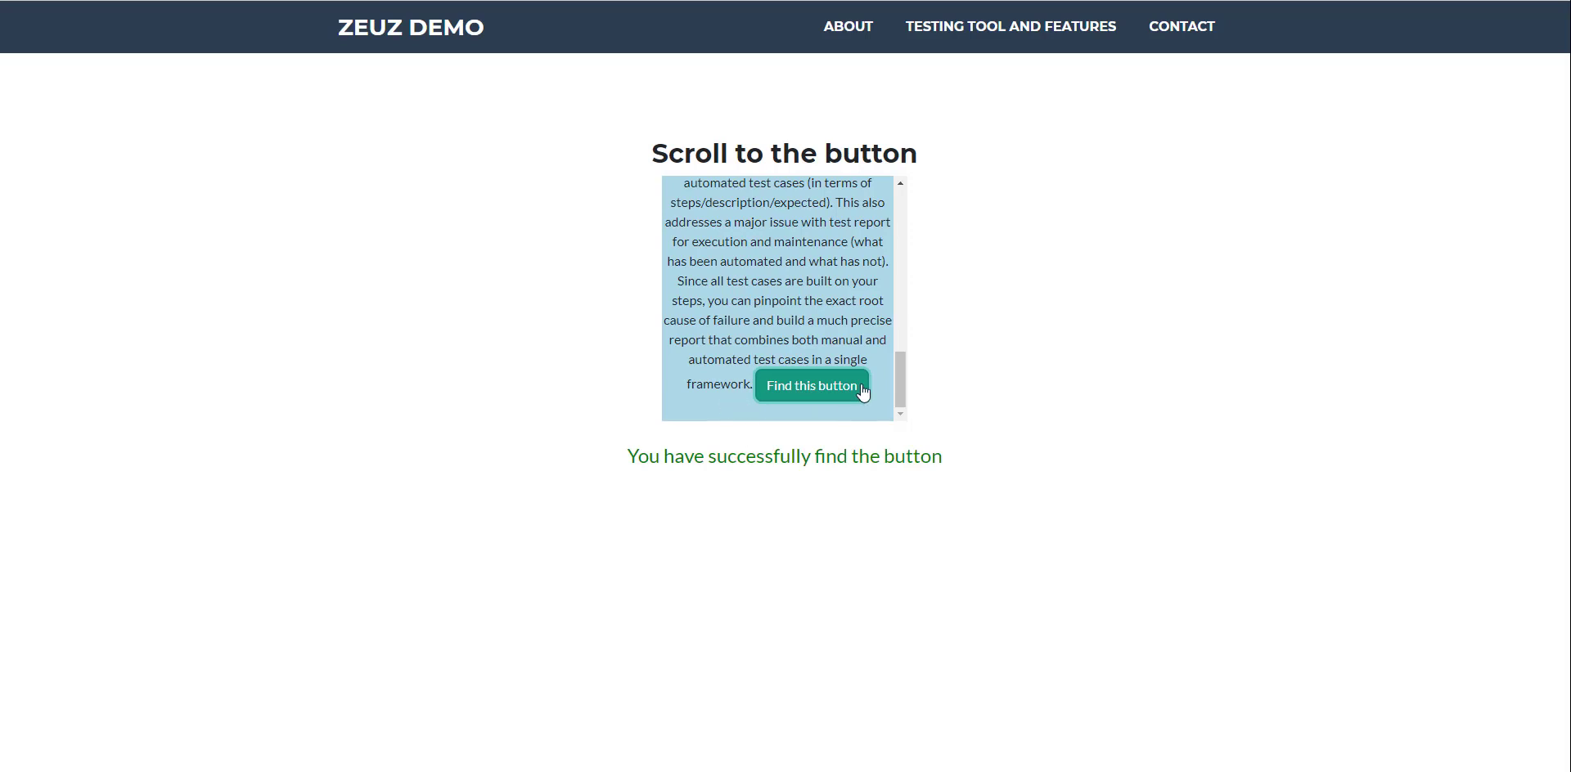
pyautogui.moveTo(902, 391); pyautogui.dragTo(872, 141)
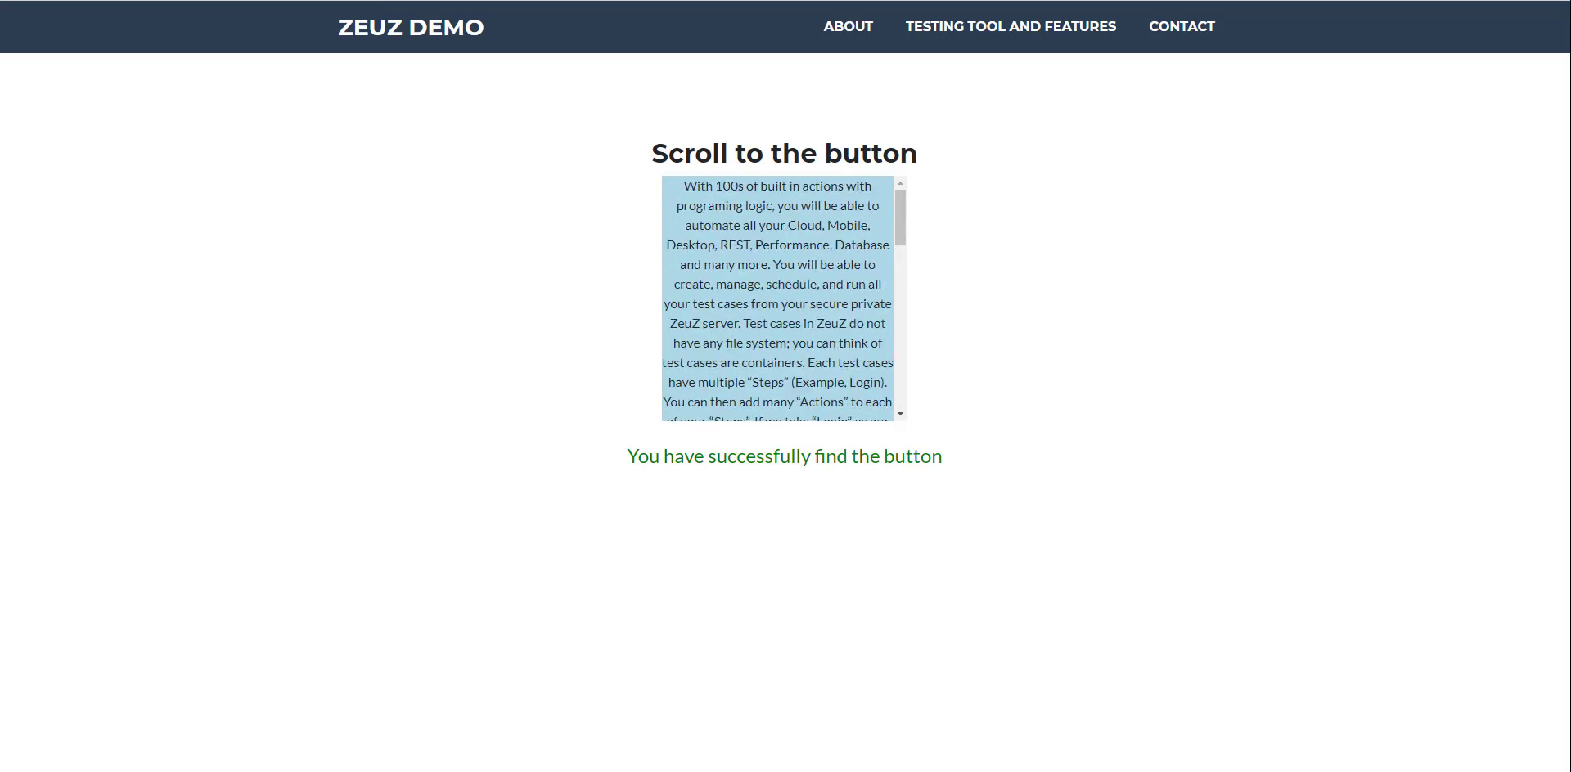
pyautogui.press('F5')
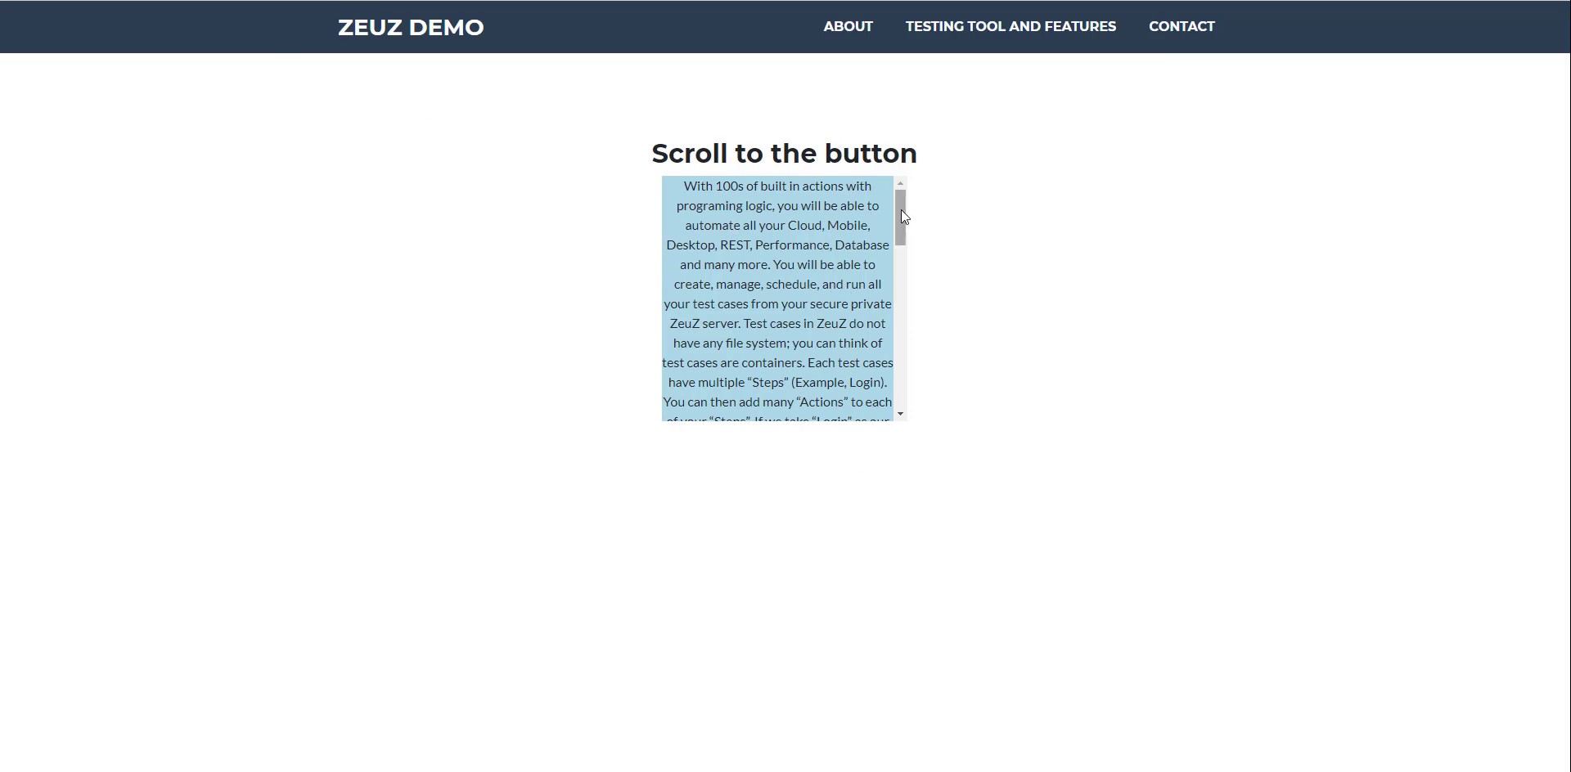
pyautogui.moveTo(903, 216); pyautogui.dragTo(898, 383)
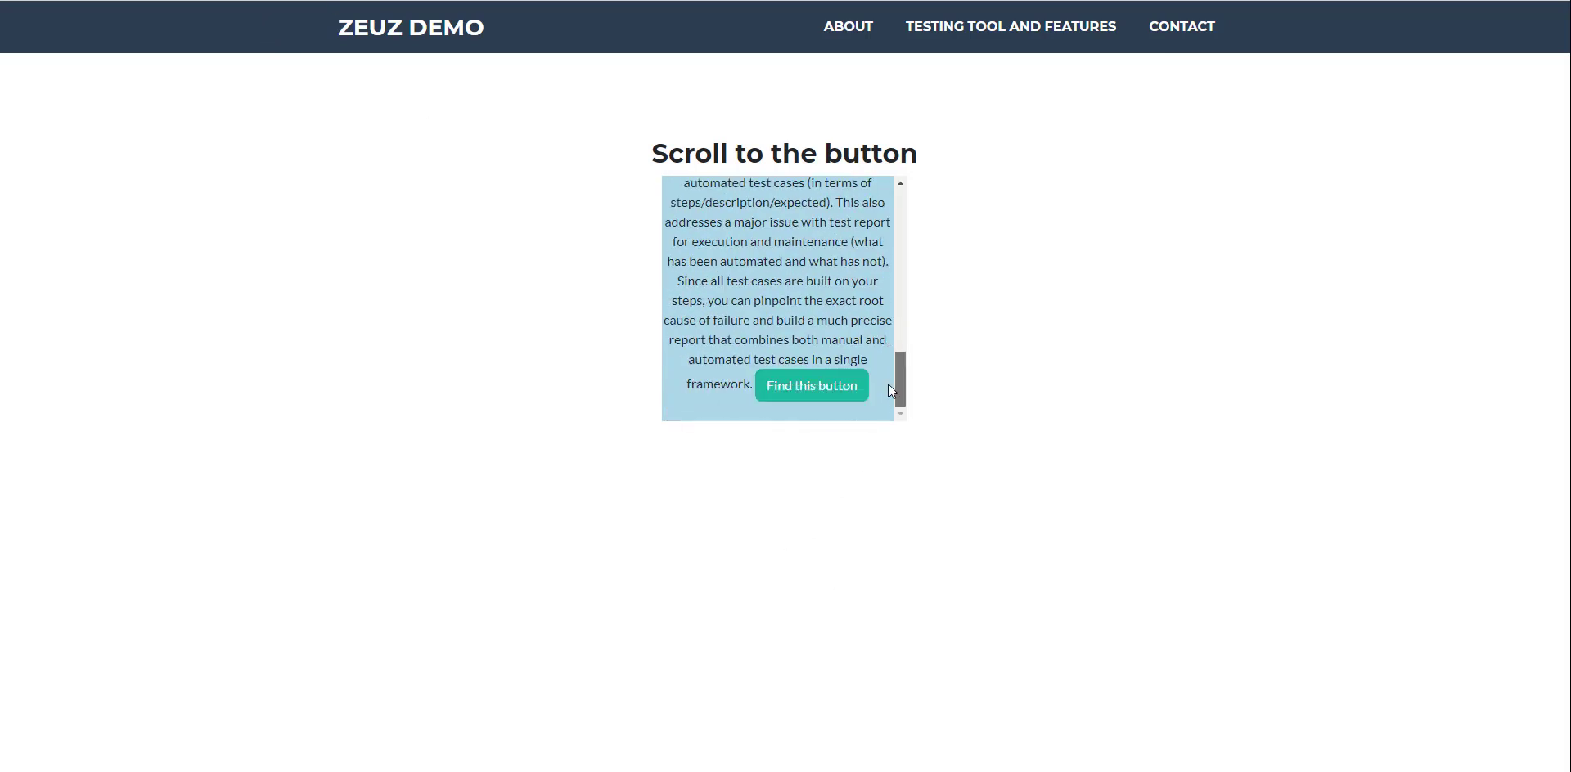
pyautogui.click(806, 399)
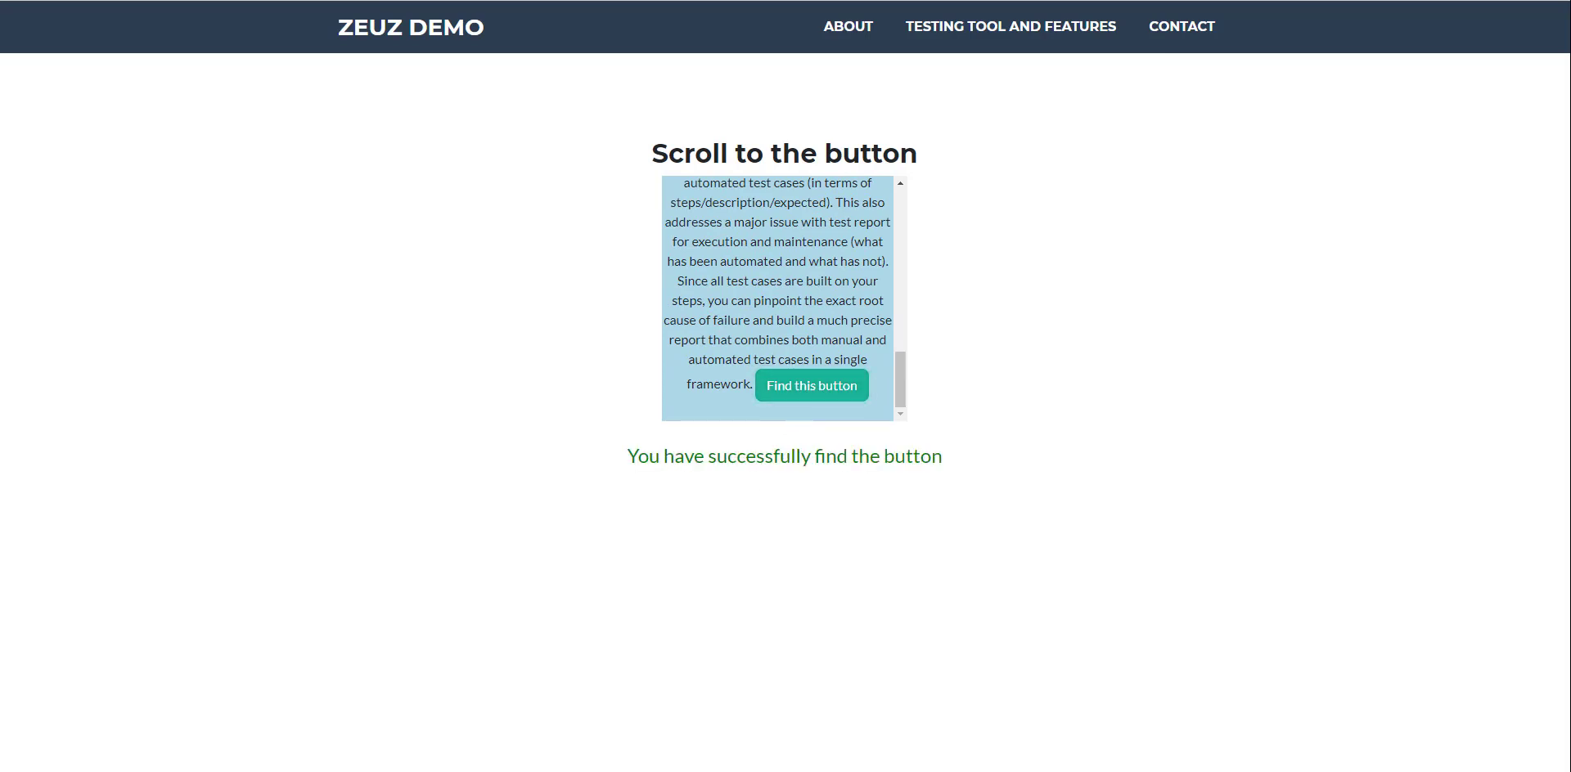
pyautogui.press('Return')
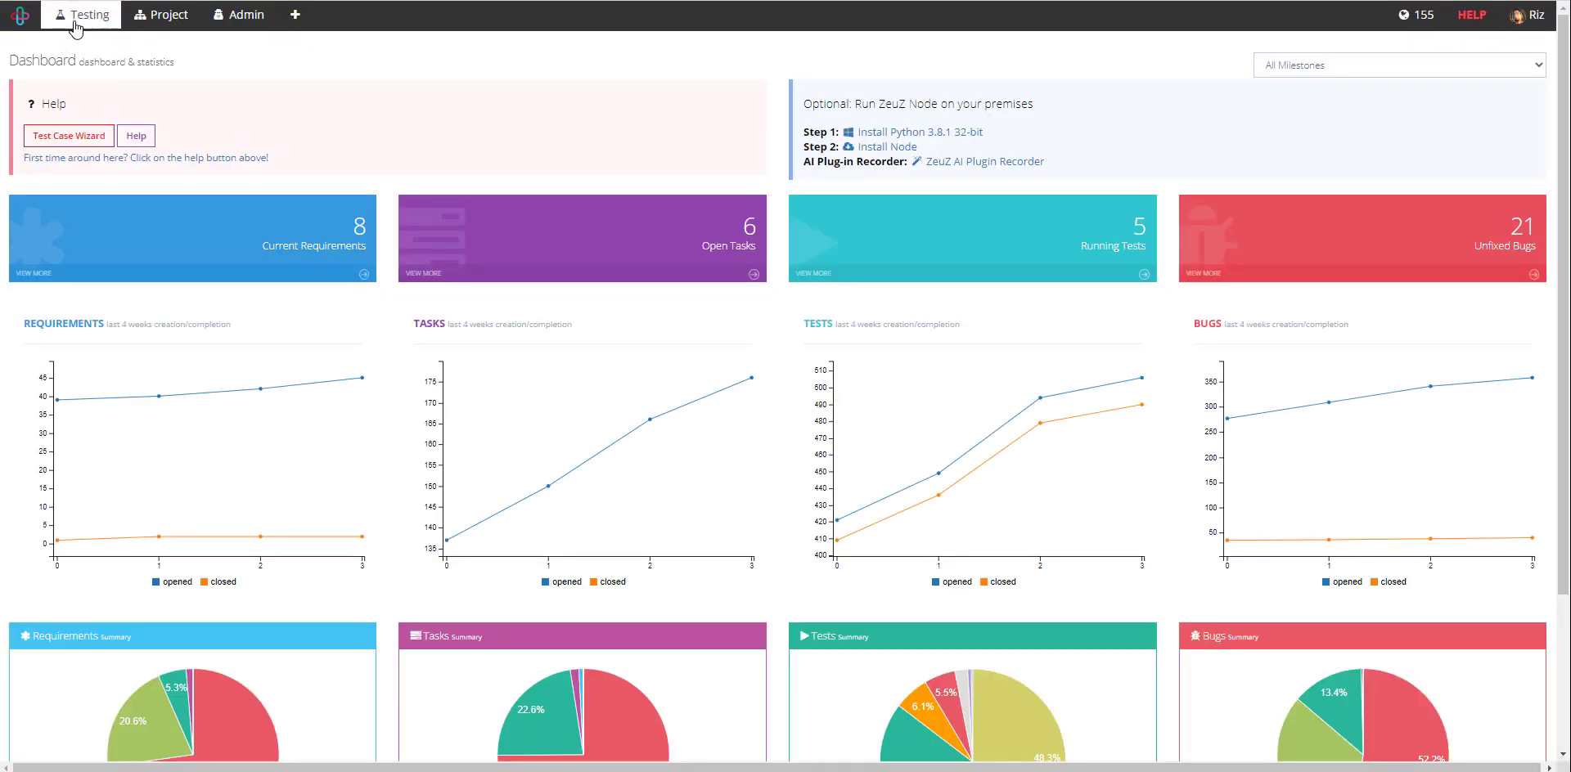
# - In ZeuZ, create and submit a new test case titled "Scroll to an element" with the default details
pyautogui.click(75, 29)
pyautogui.click(581, 86)
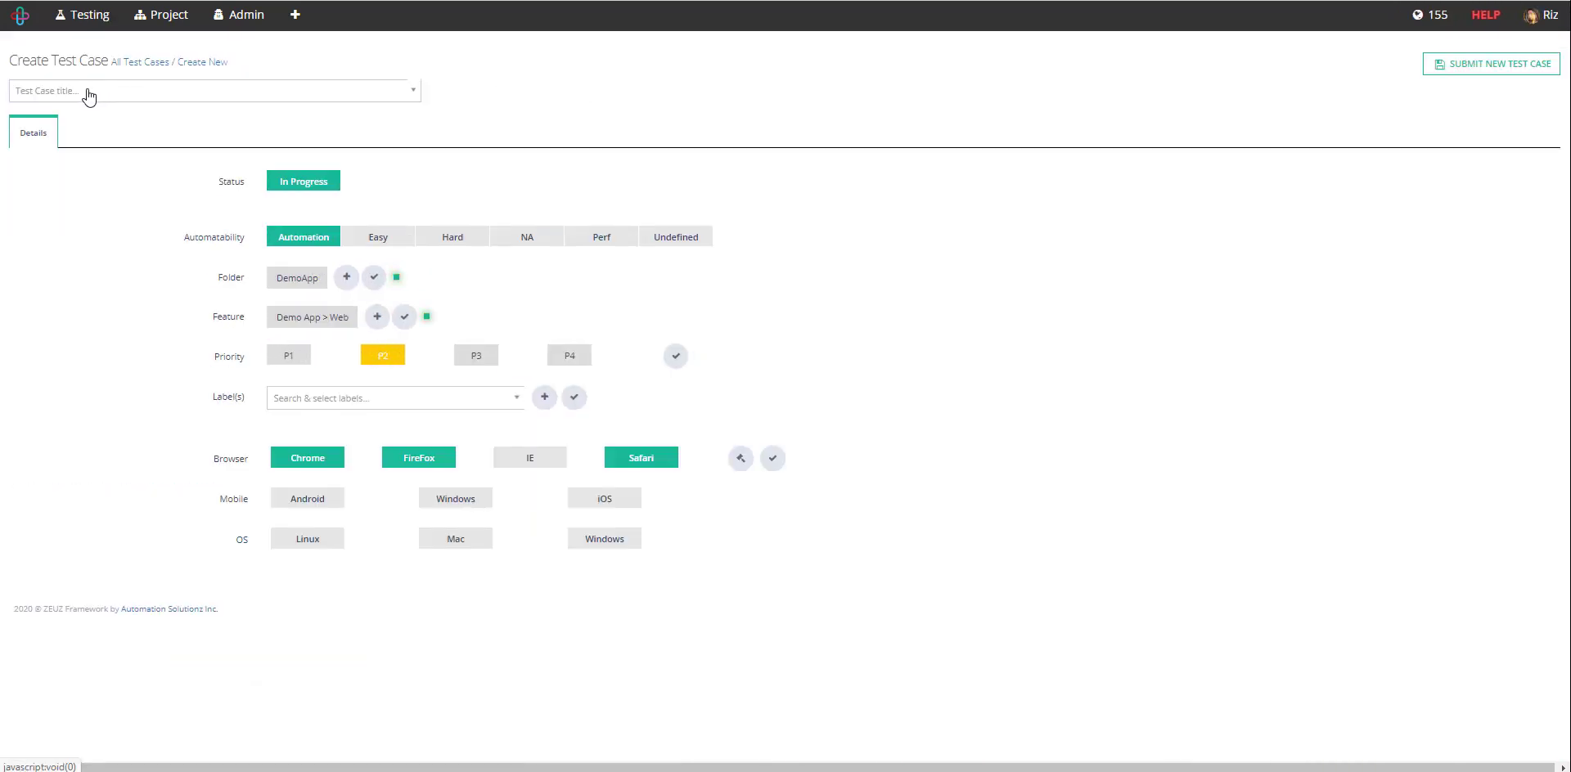
pyautogui.click(88, 96)
pyautogui.write('Scro')
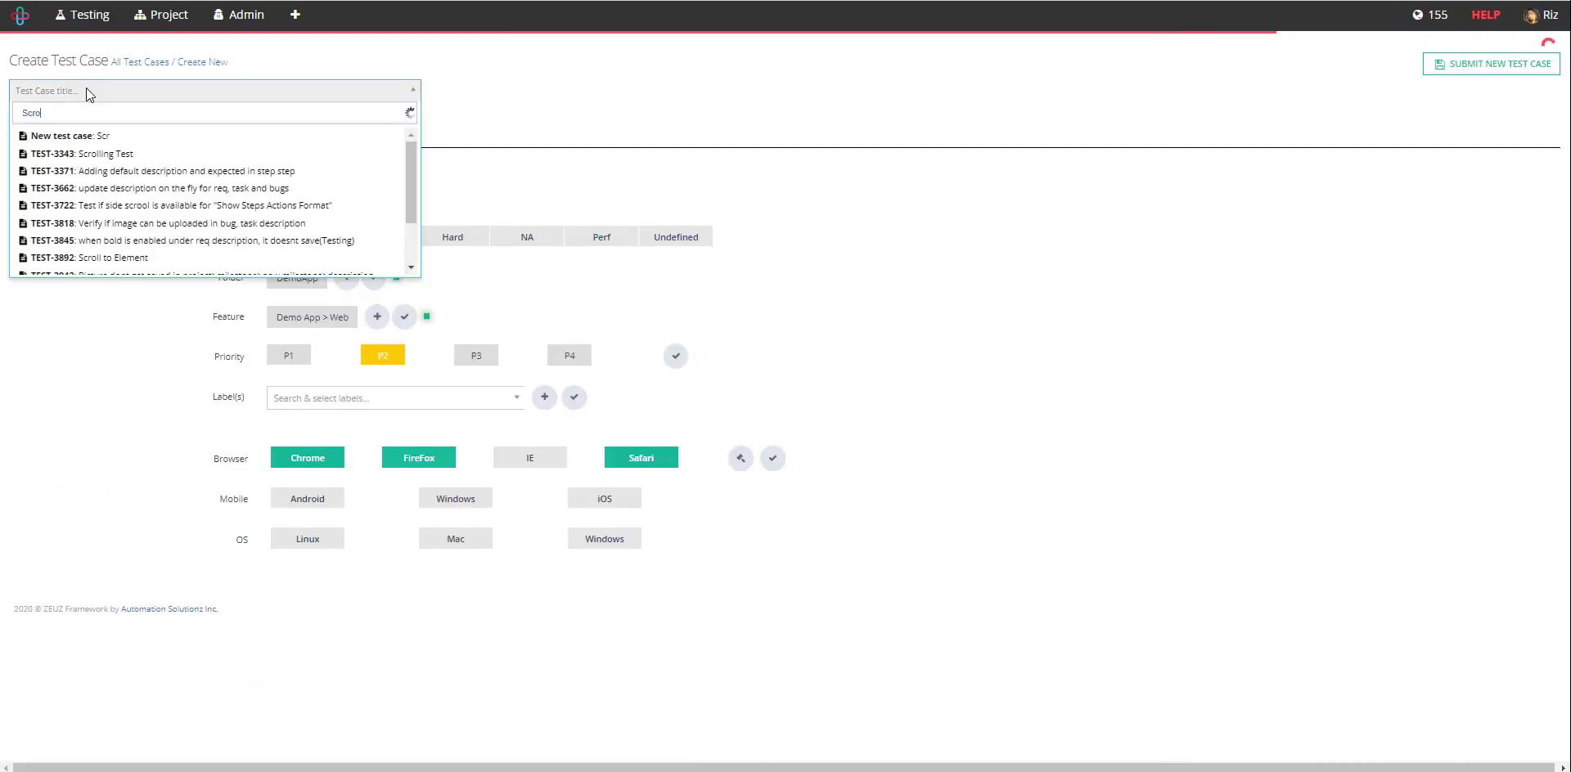
pyautogui.write('ll to an ')
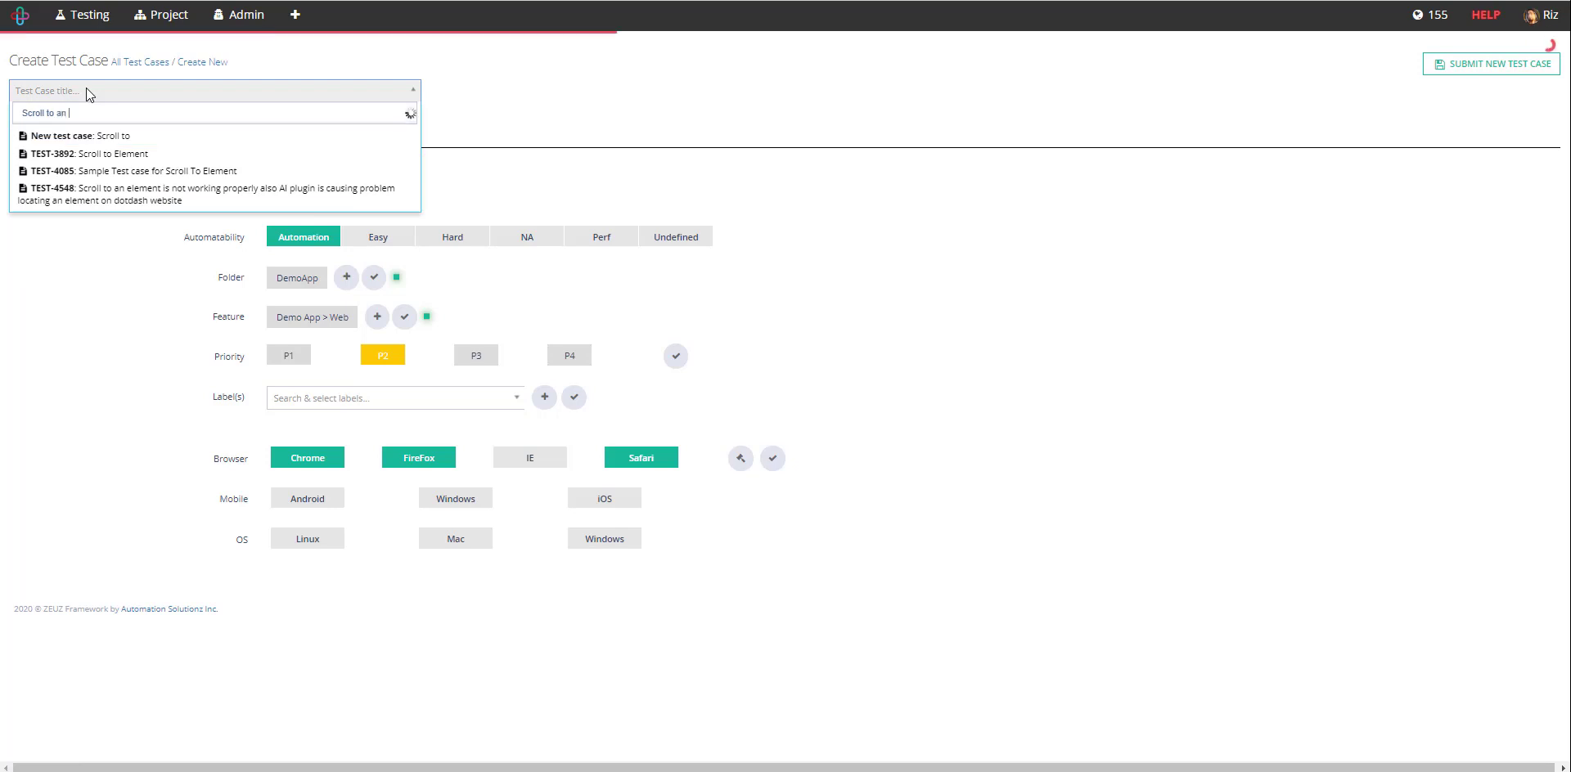
pyautogui.write('element')
pyautogui.press('Return')
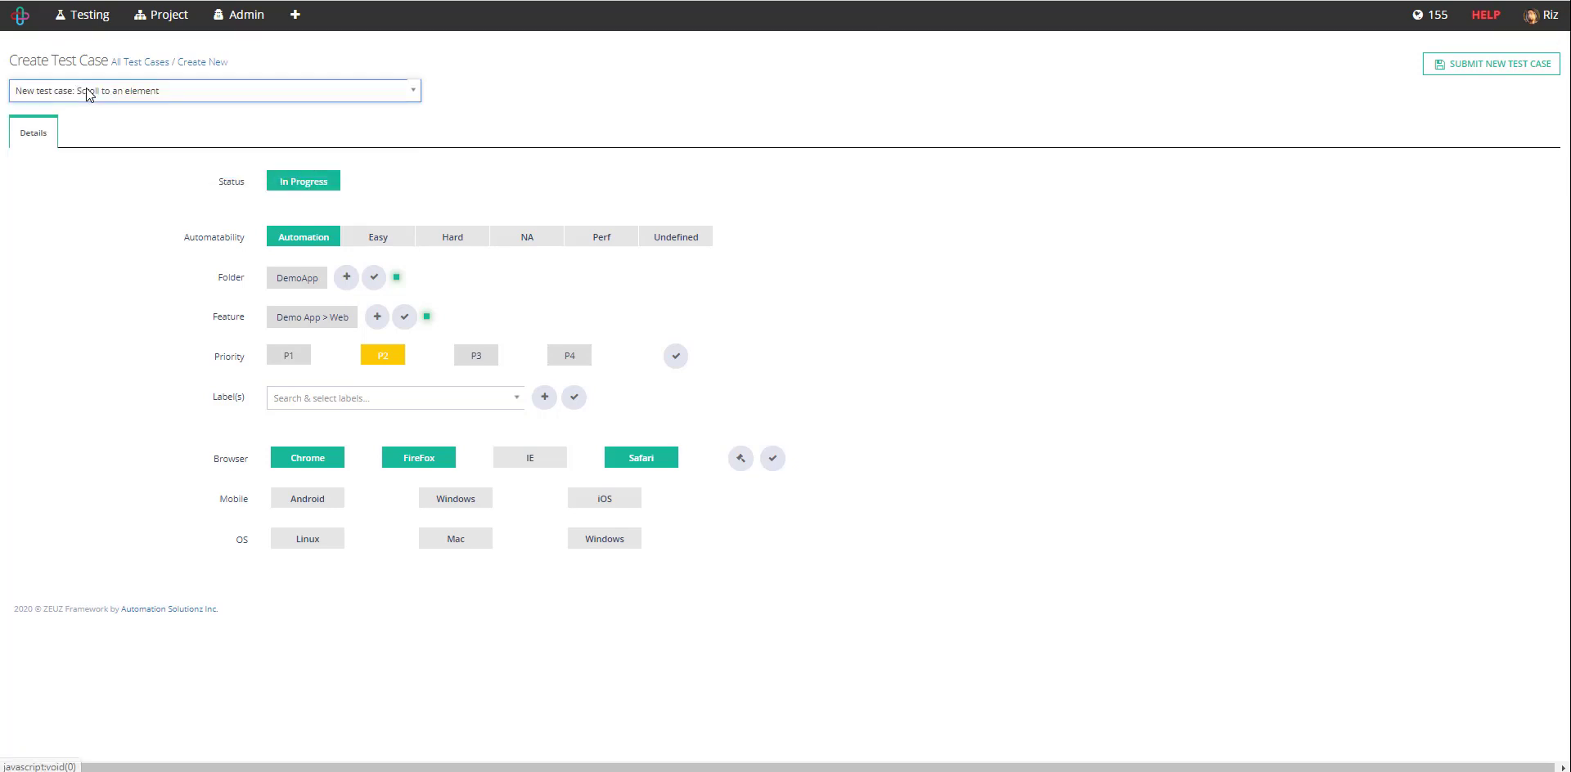
pyautogui.click(1471, 70)
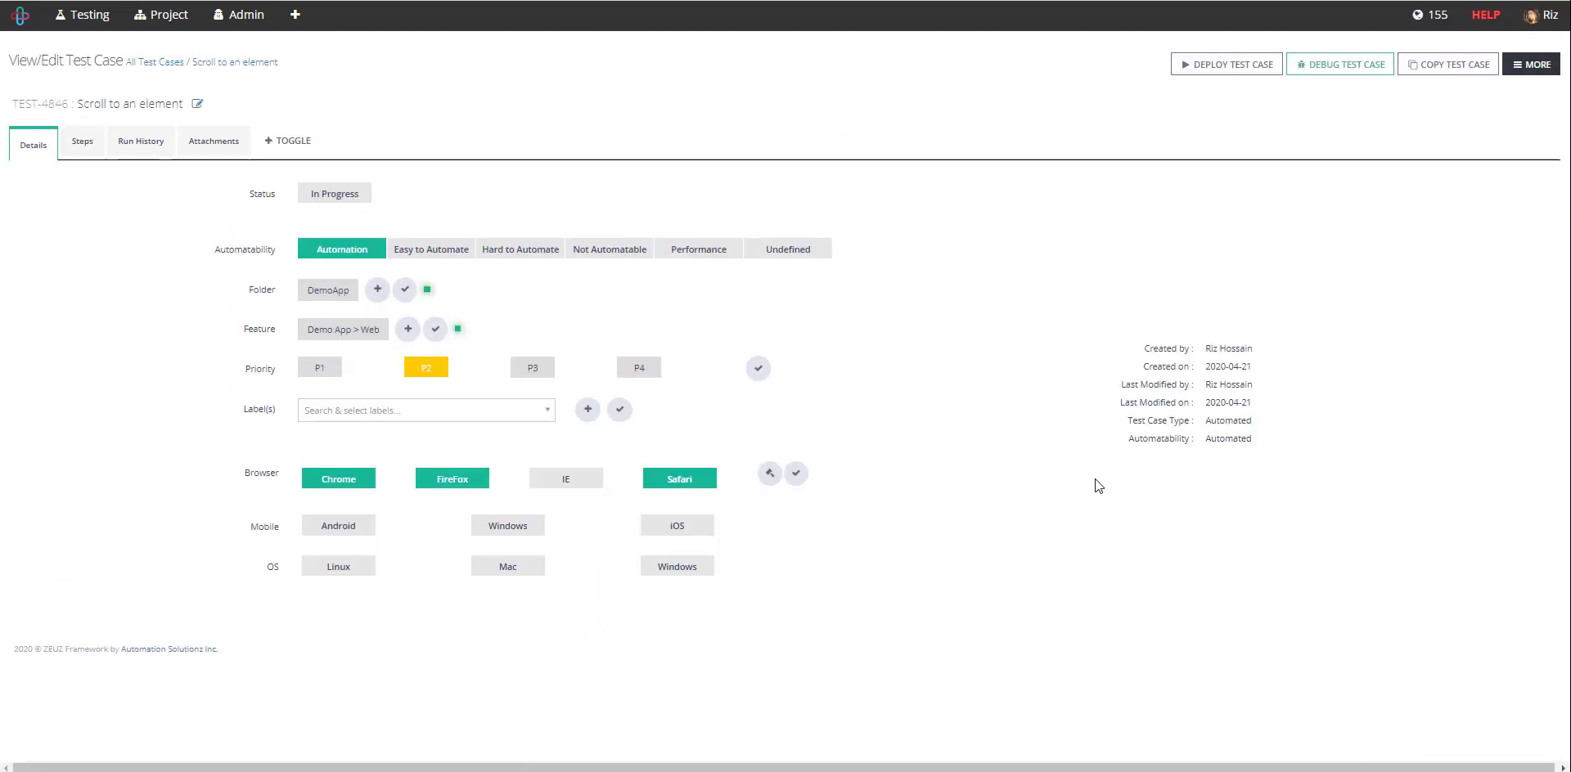
# - Add the existing "Go To Demo Login Page" step above the Sequential Actions step, and remove the Sequential Actions step
pyautogui.click(77, 149)
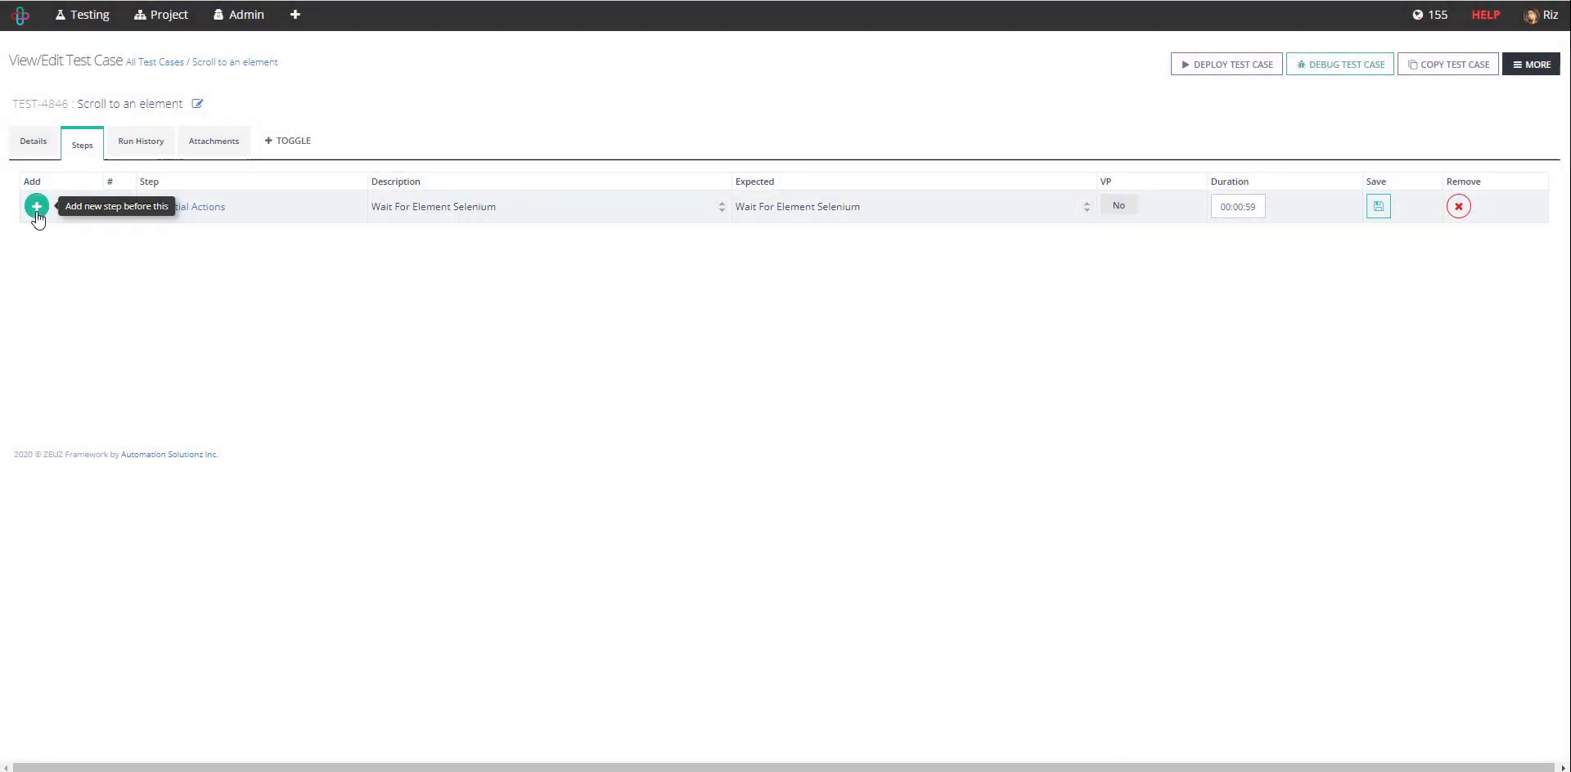
pyautogui.click(35, 209)
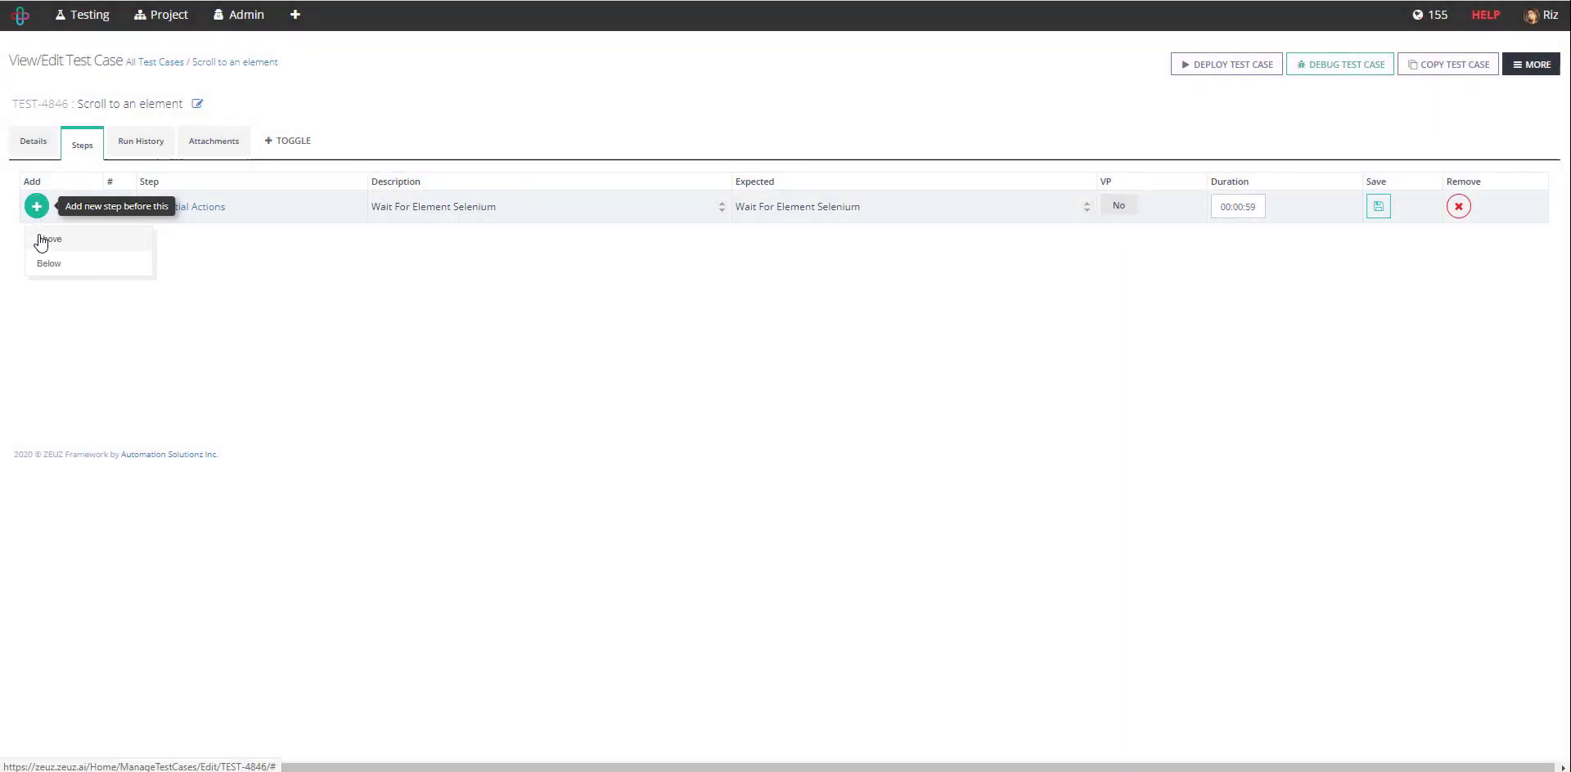
pyautogui.click(47, 239)
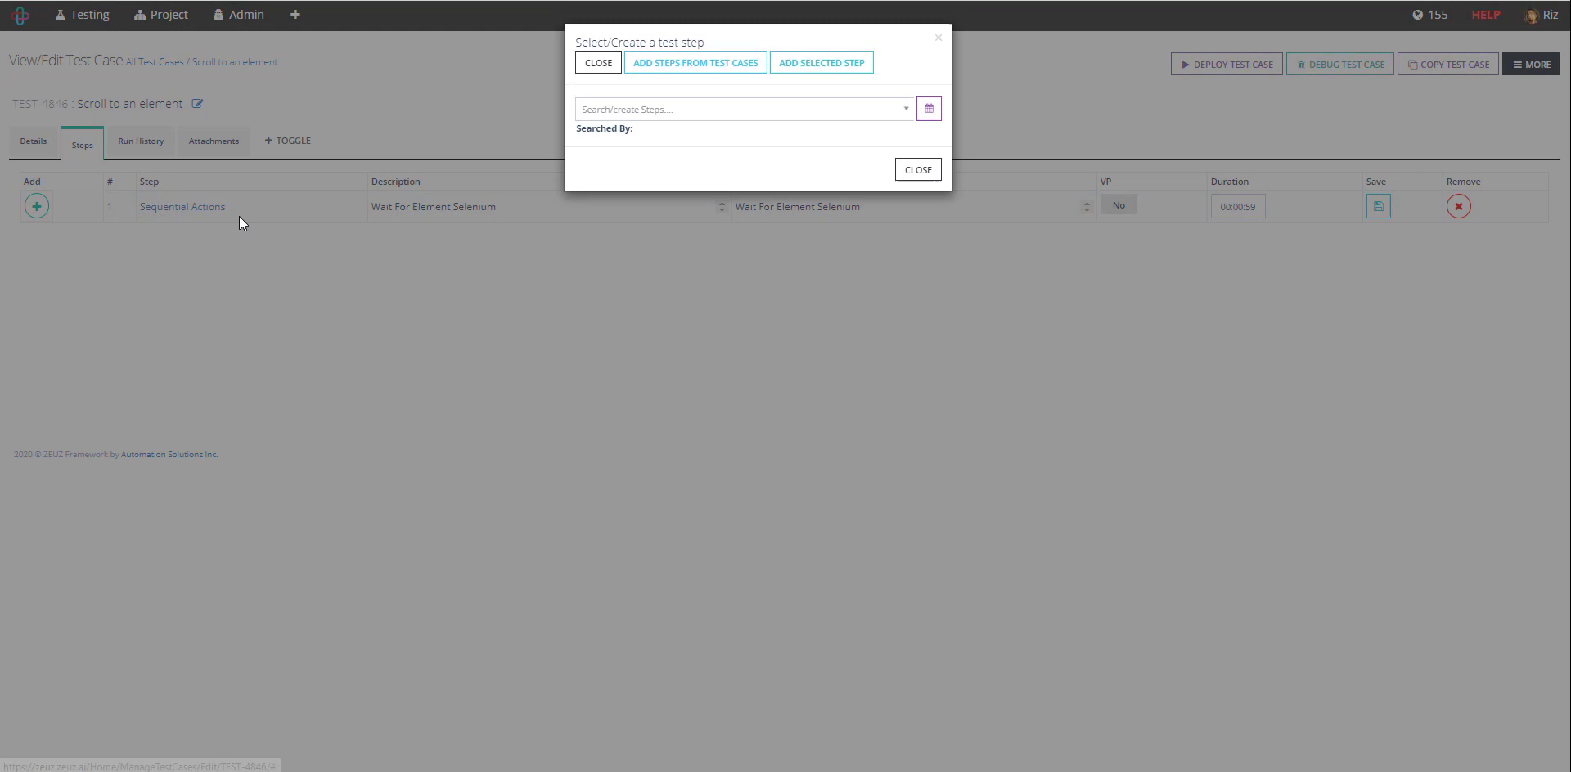
pyautogui.click(639, 117)
pyautogui.write('Go to')
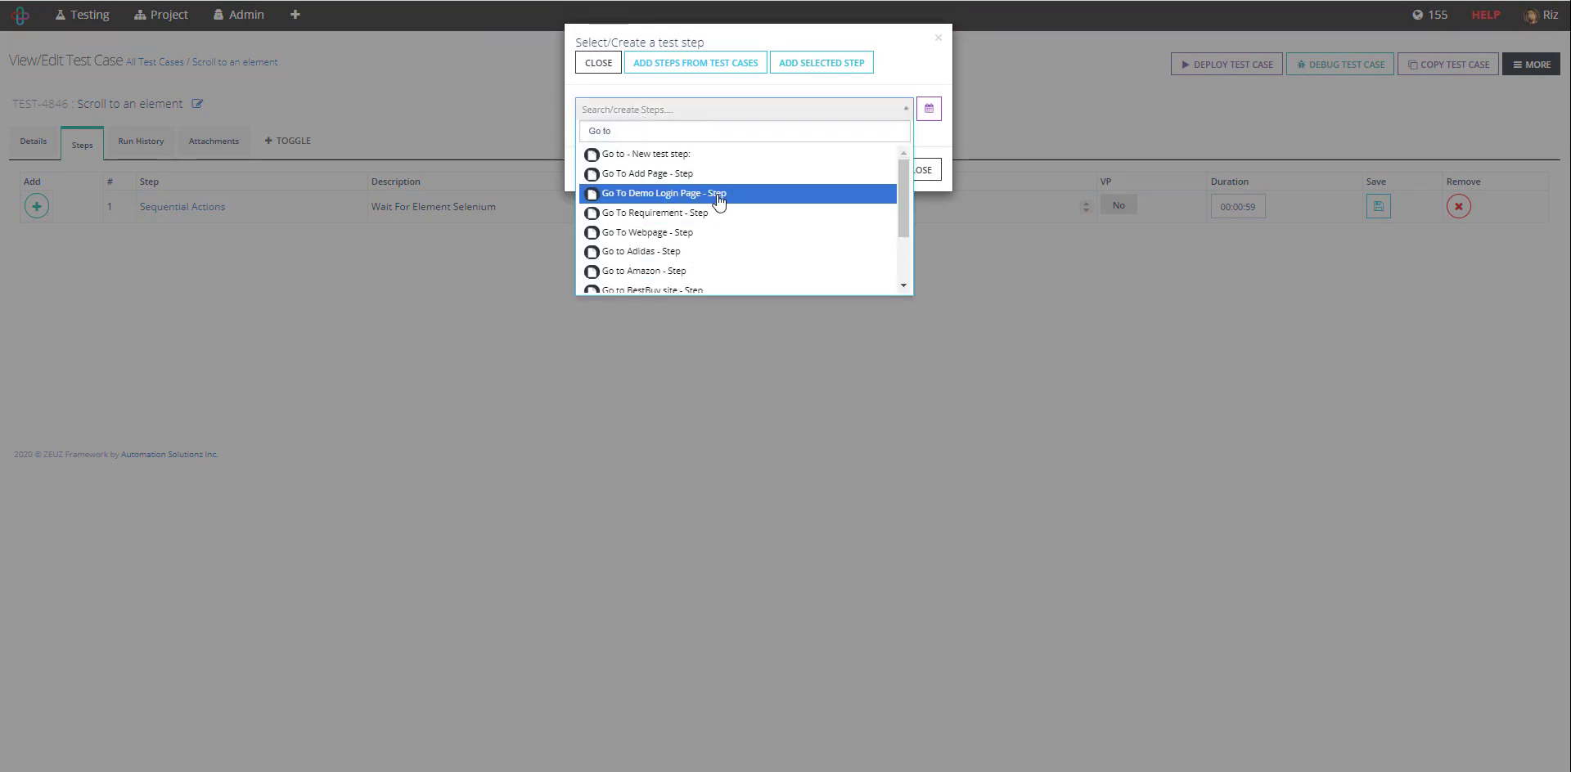
pyautogui.click(720, 197)
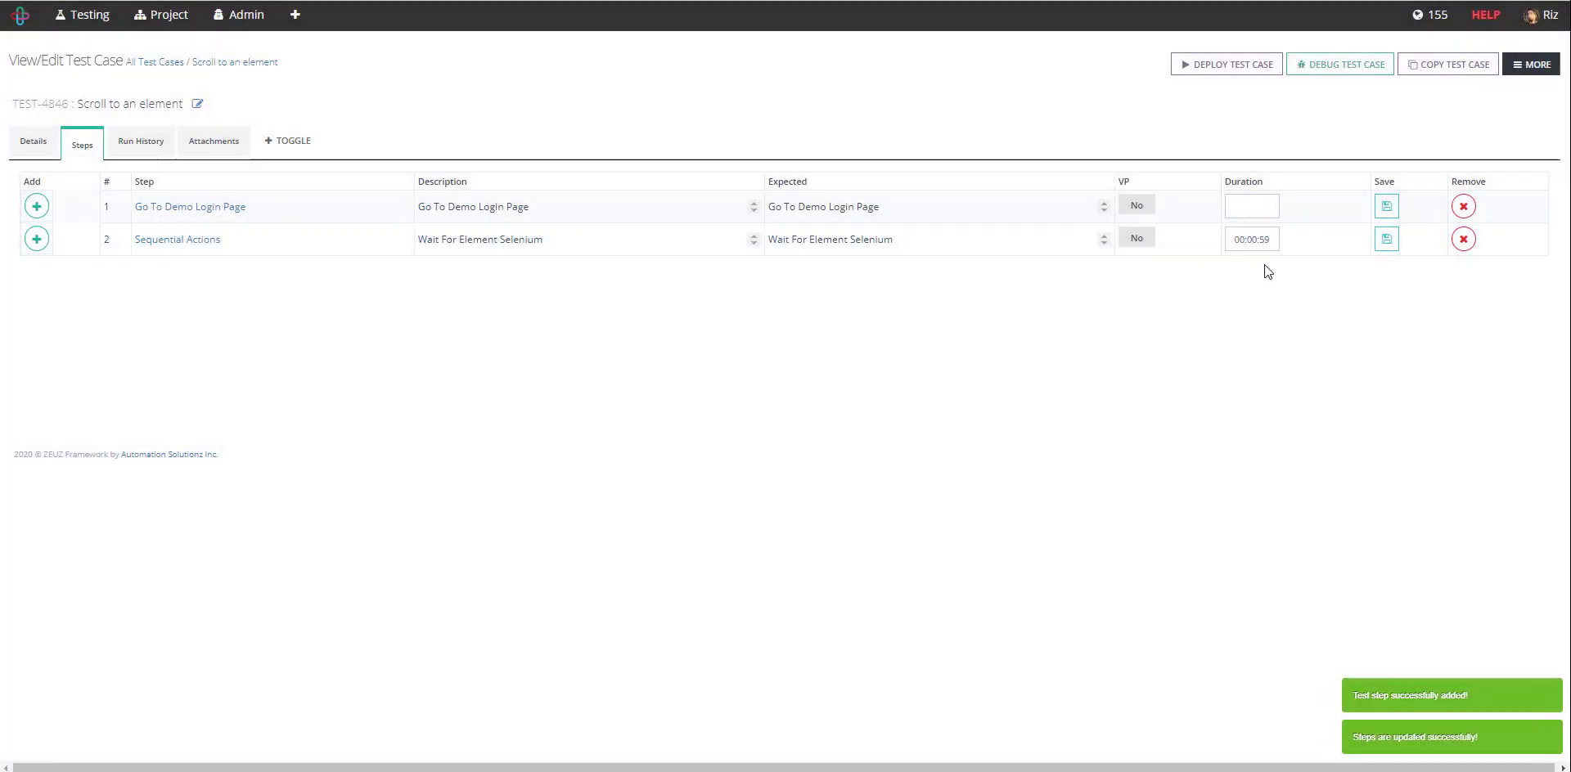
pyautogui.click(1463, 239)
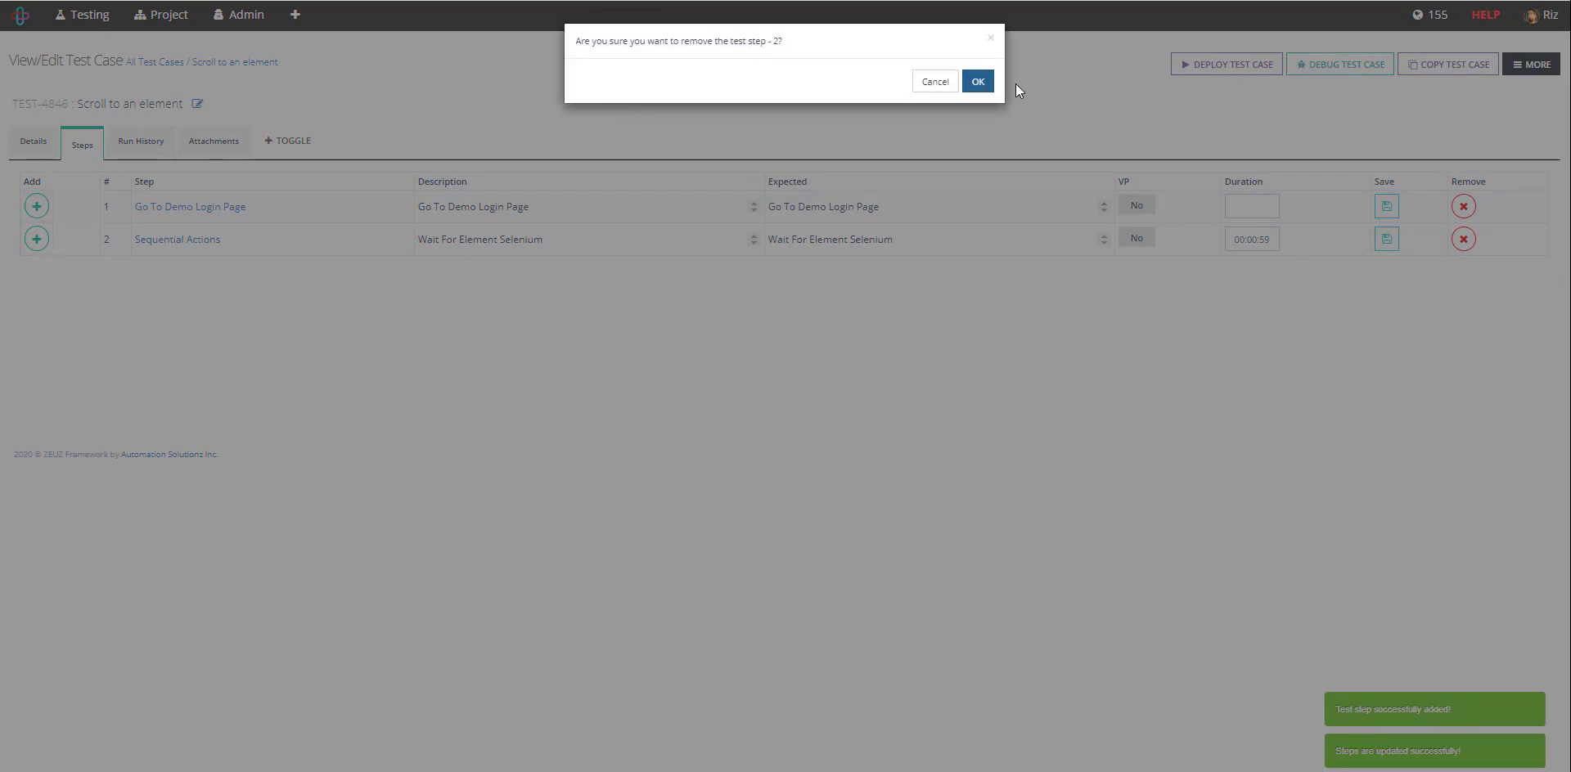
pyautogui.click(977, 77)
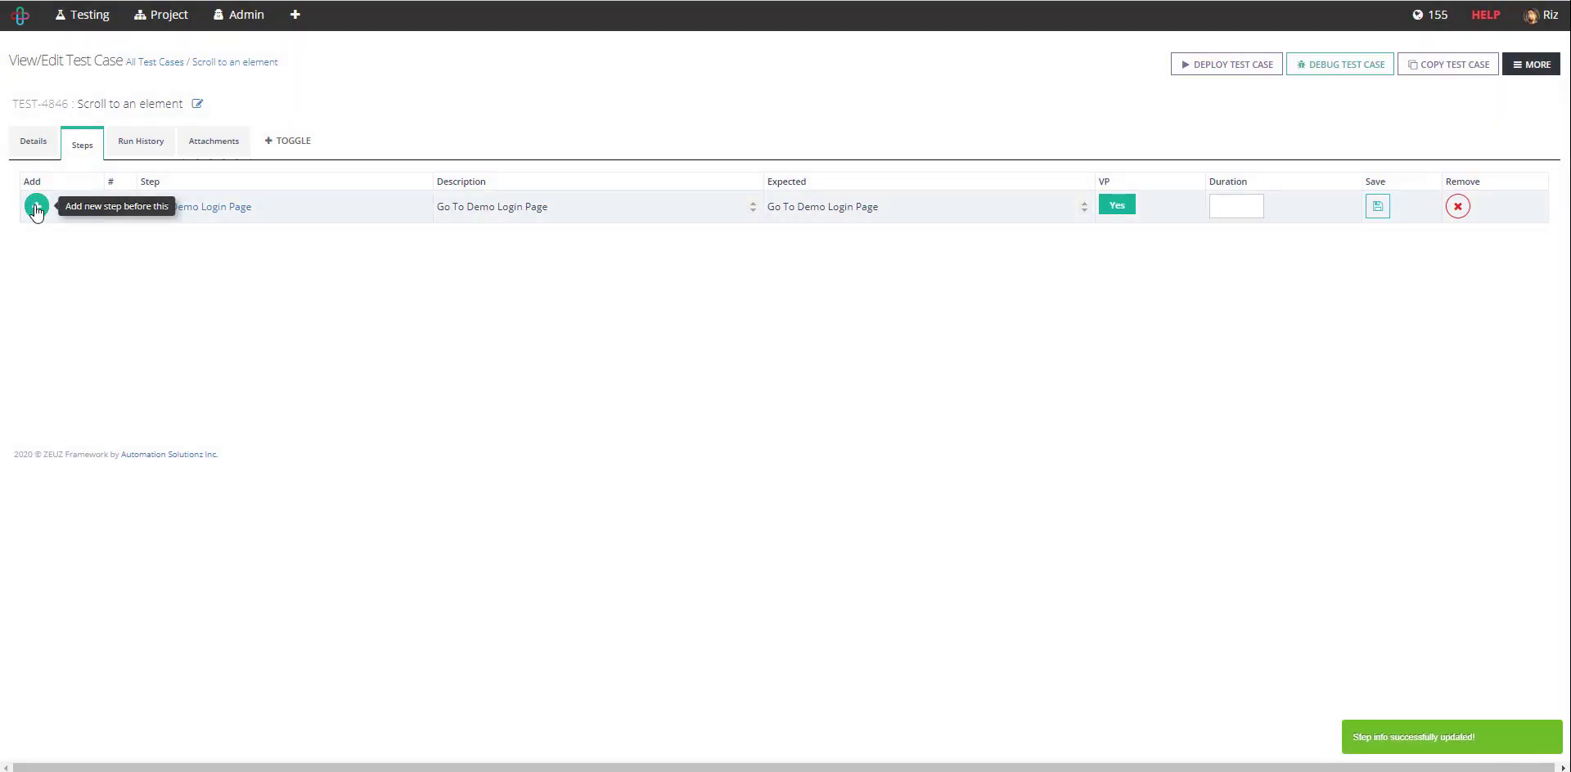
# - Create a new test step named "Scroll to element" below the Go To Demo Login Page step
pyautogui.click(36, 208)
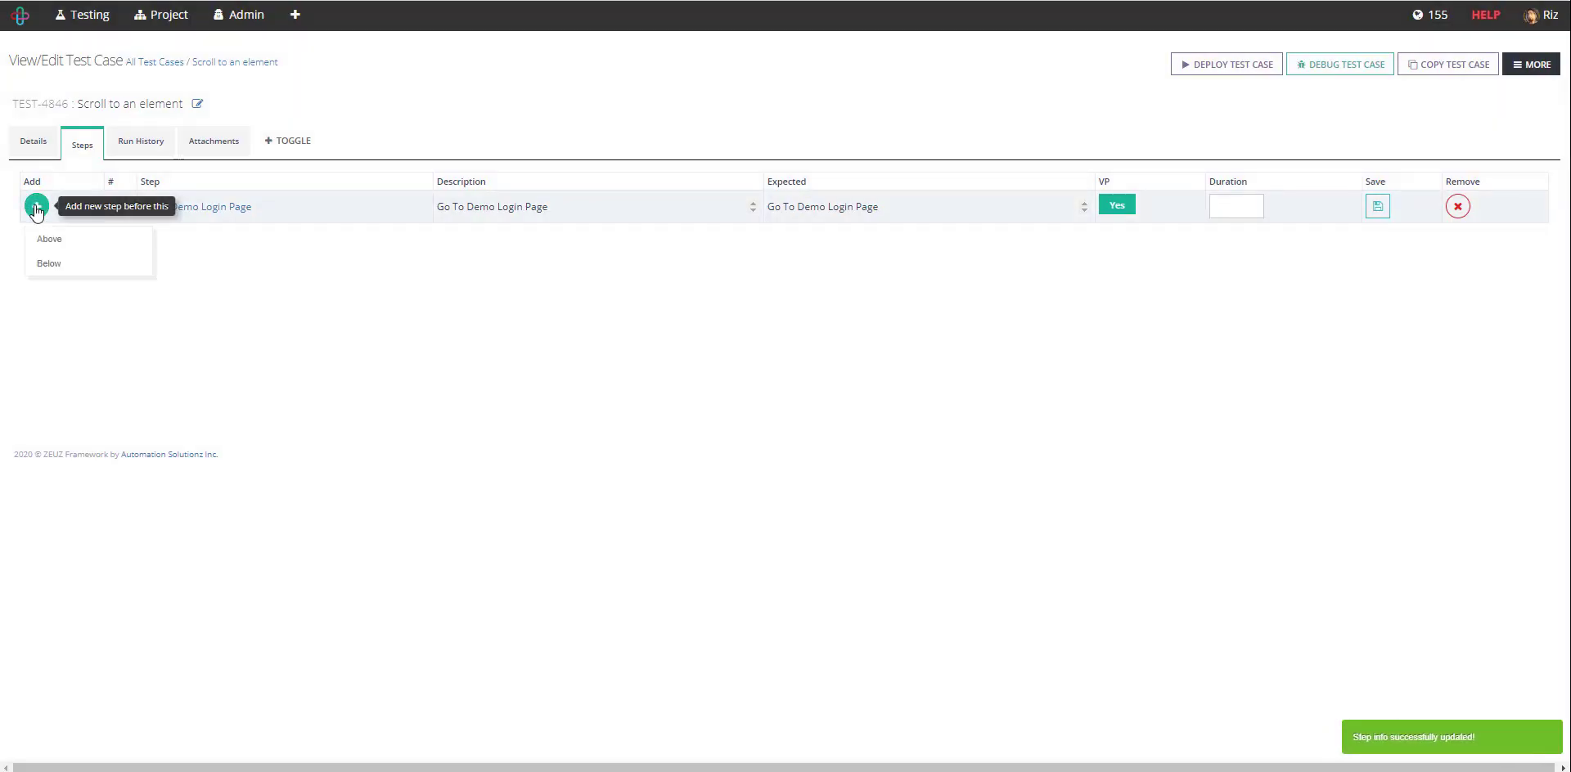
pyautogui.click(49, 264)
pyautogui.click(705, 110)
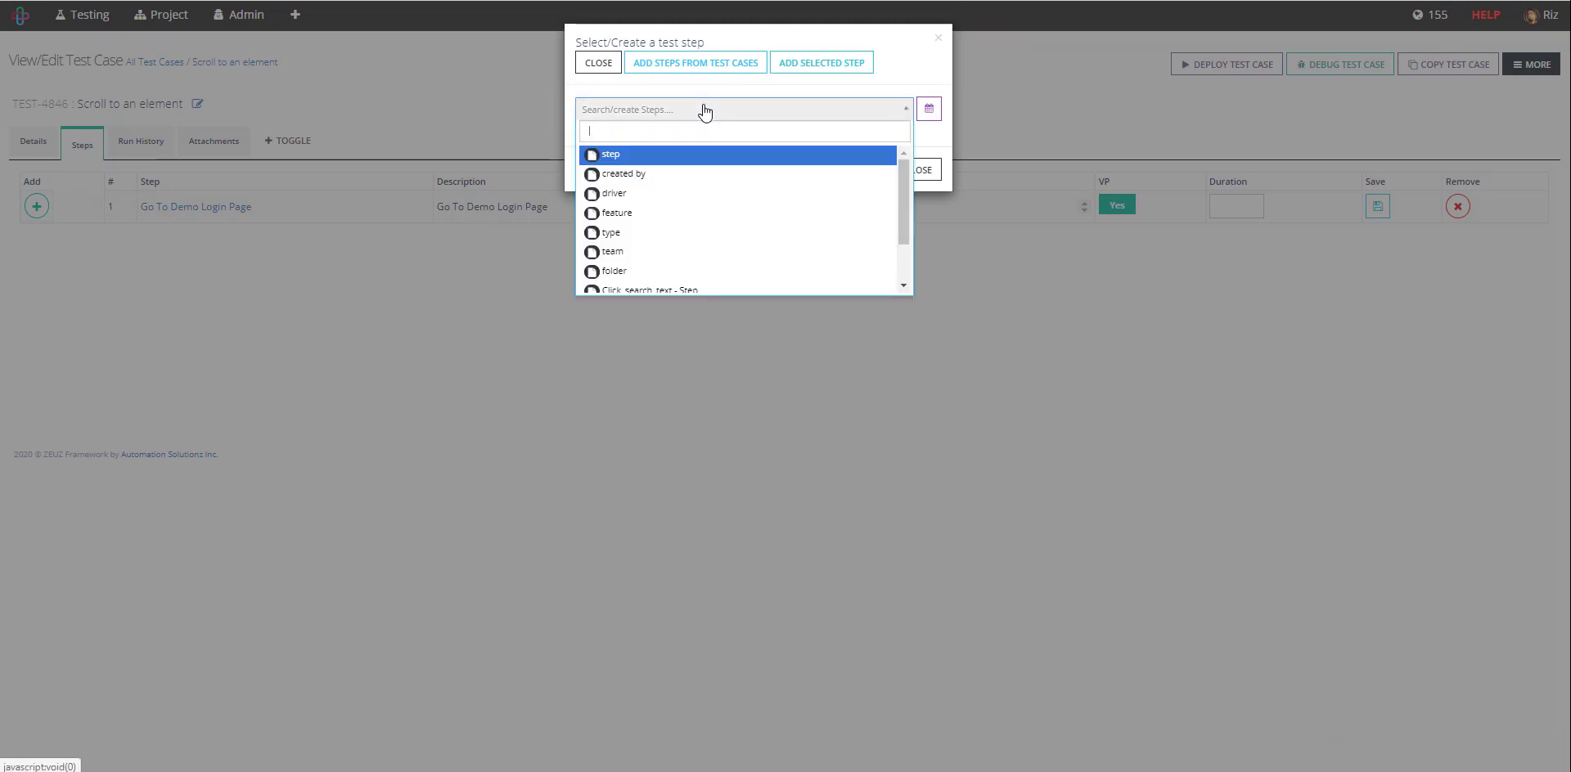
pyautogui.write('Scroll to element')
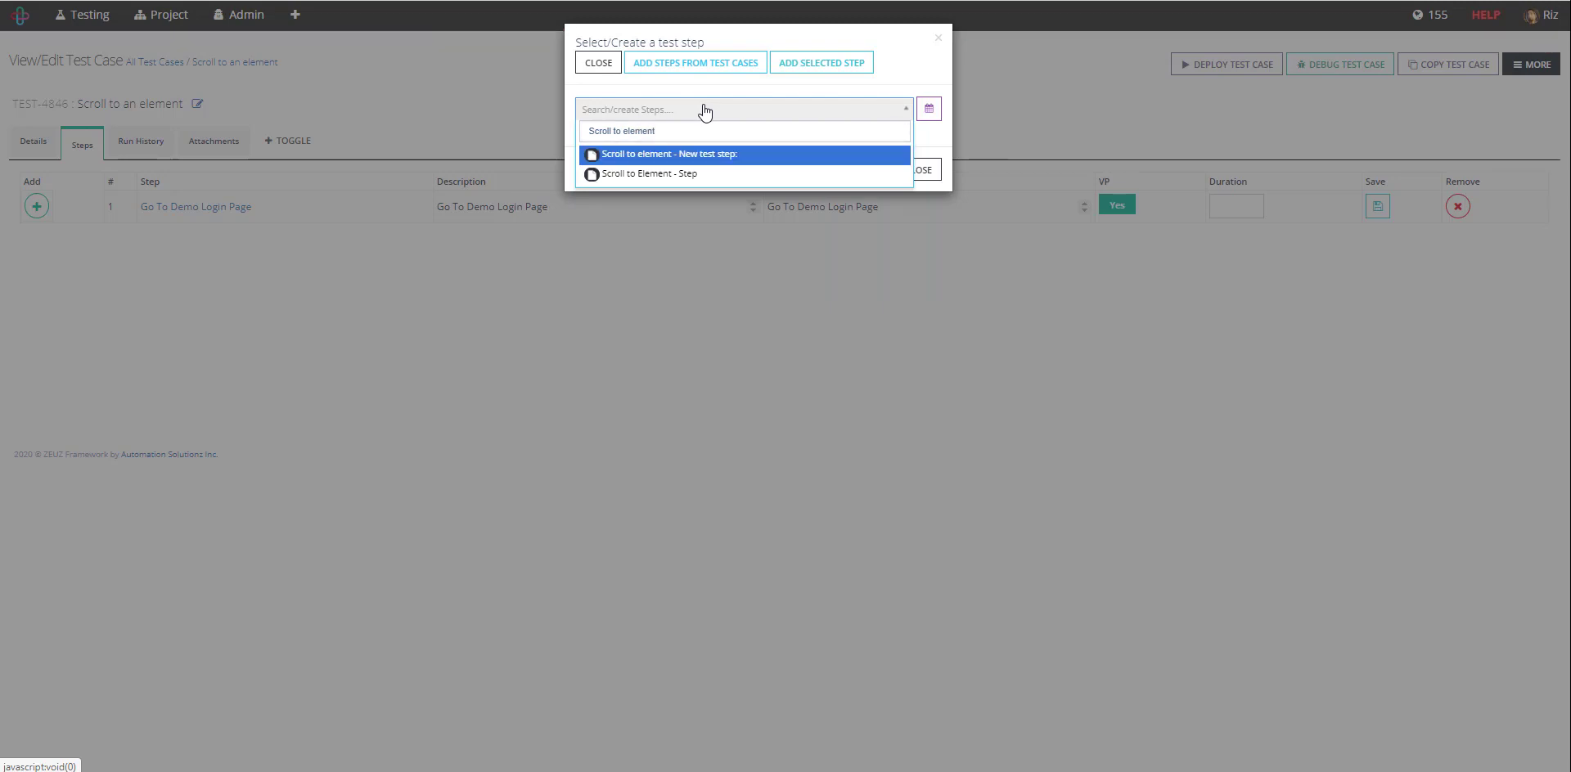
pyautogui.press('Return')
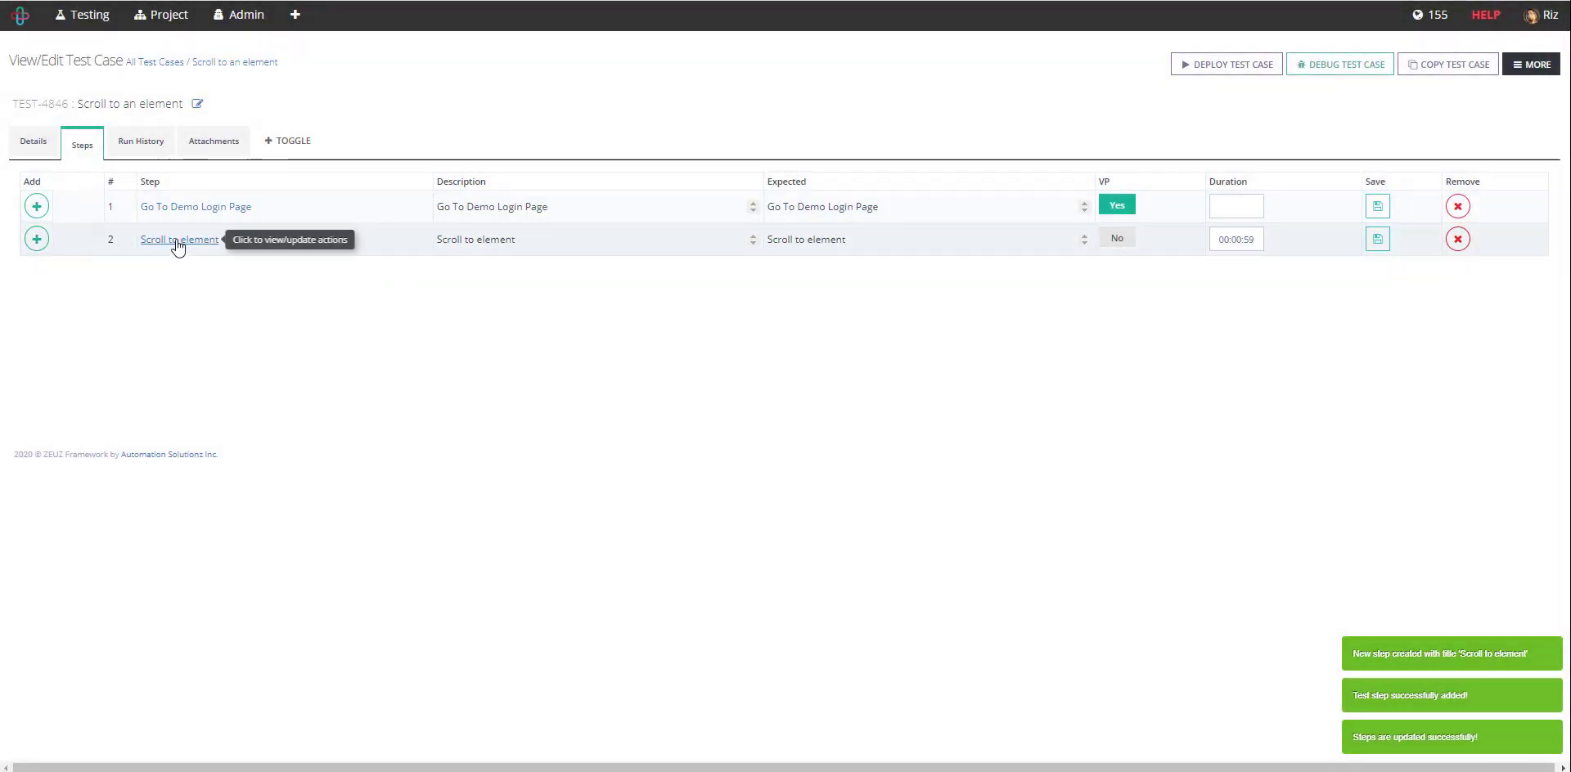
# - For the Scroll to element step, find the web action matching "scroll" and open the description of "Scroll to an Element"
pyautogui.click(177, 240)
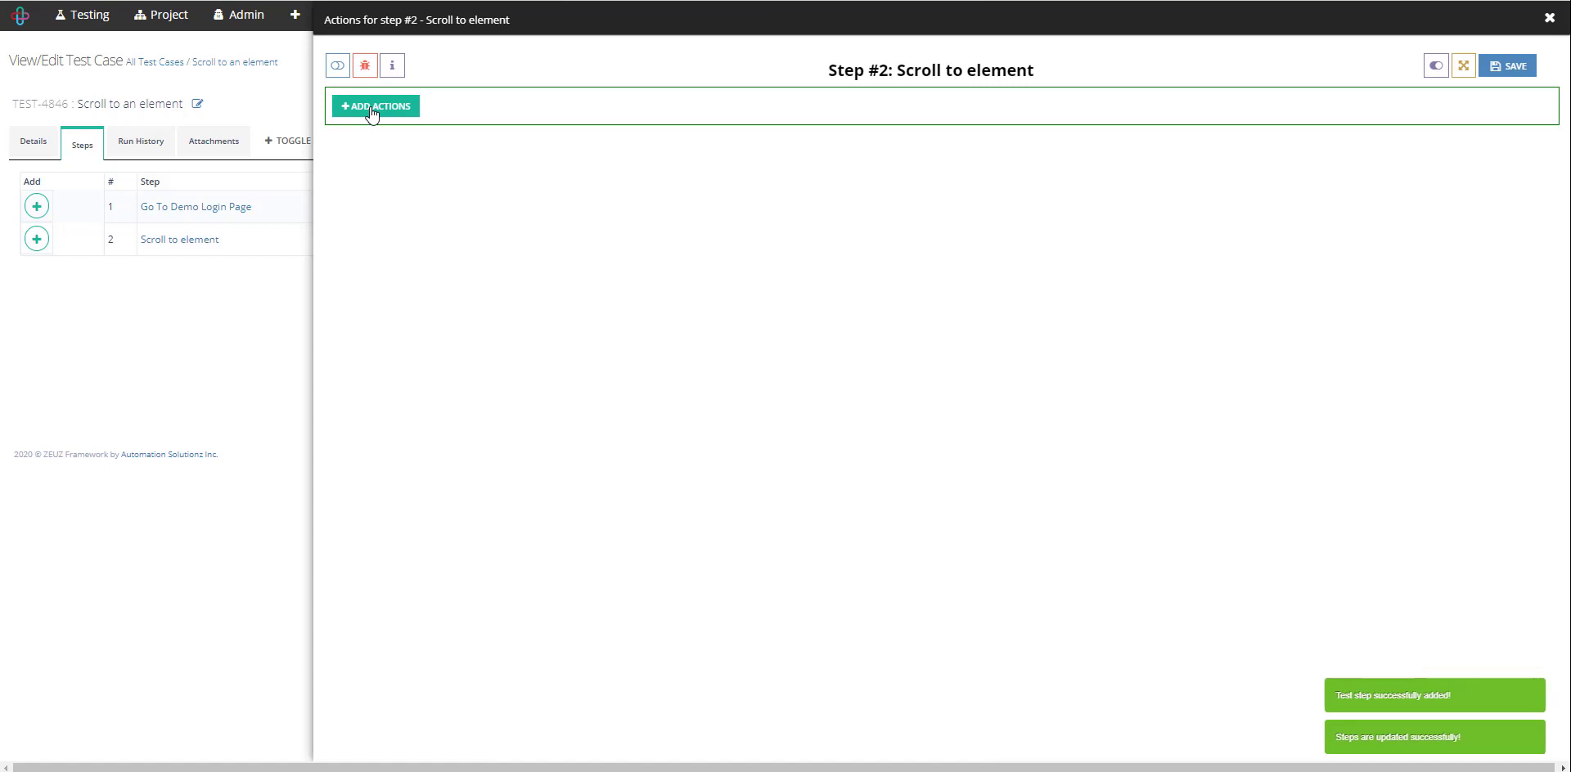
pyautogui.click(372, 107)
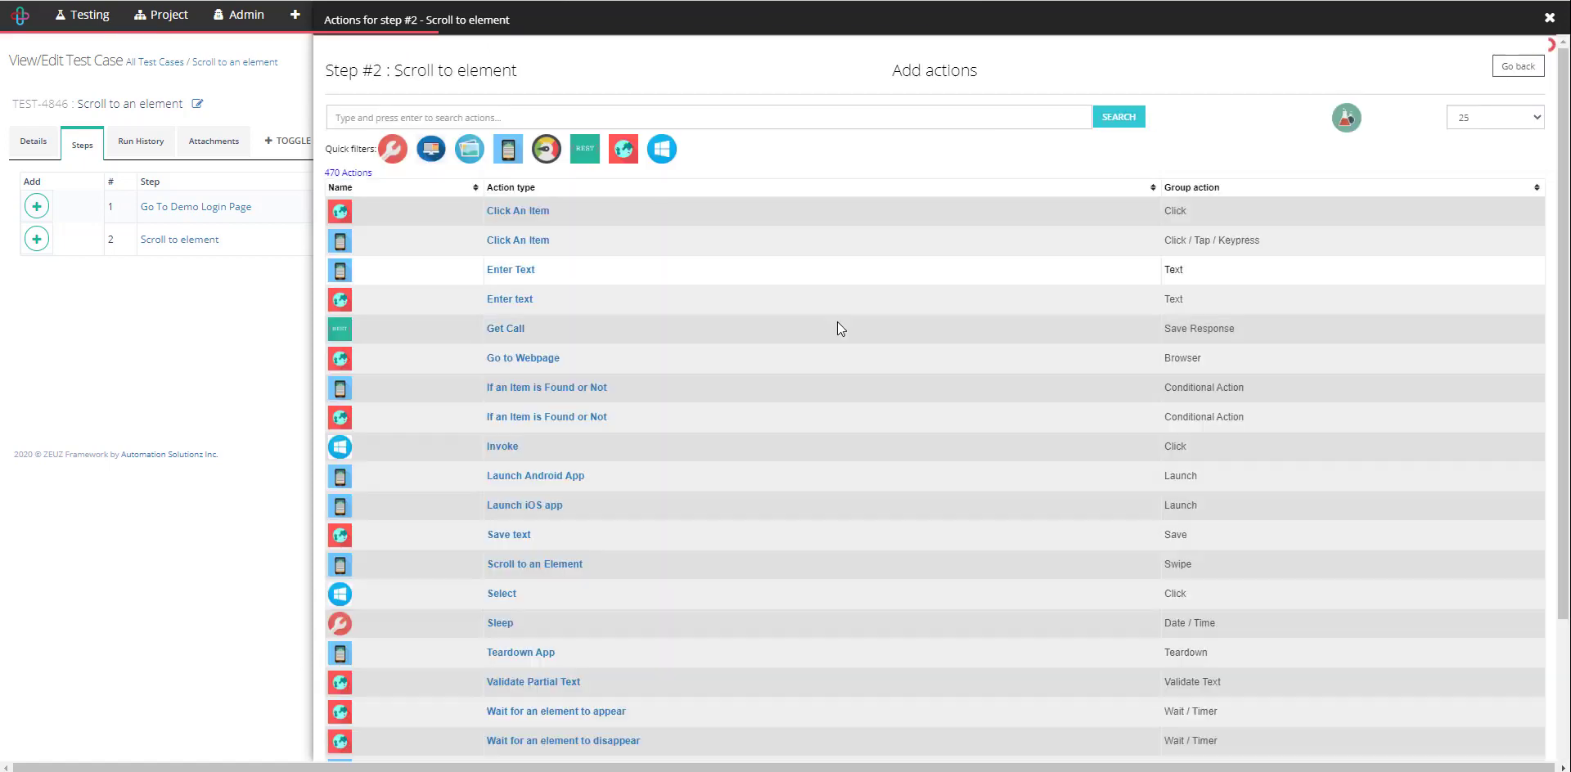
pyautogui.click(622, 149)
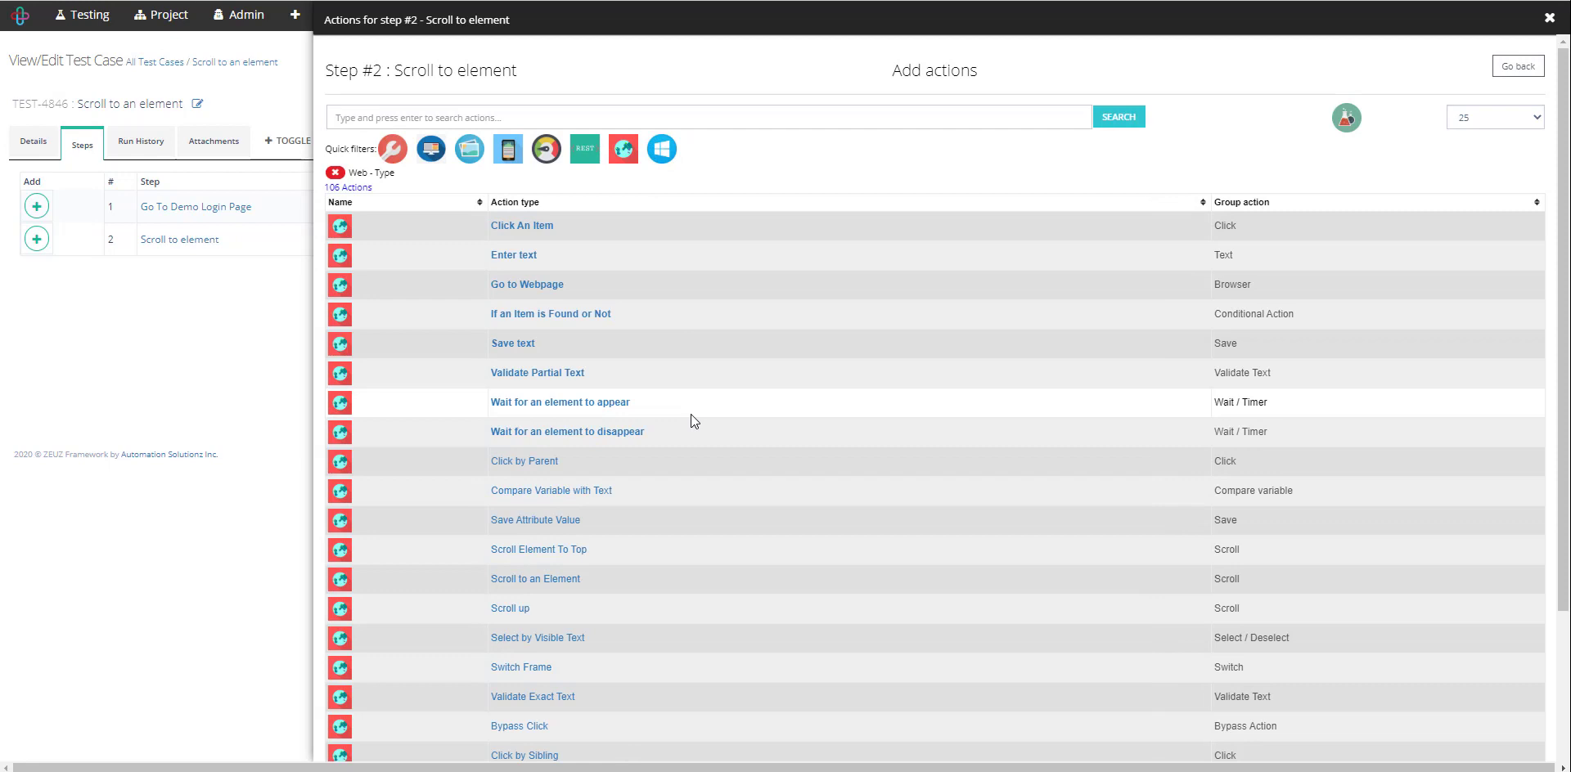
pyautogui.click(440, 115)
pyautogui.write('sc')
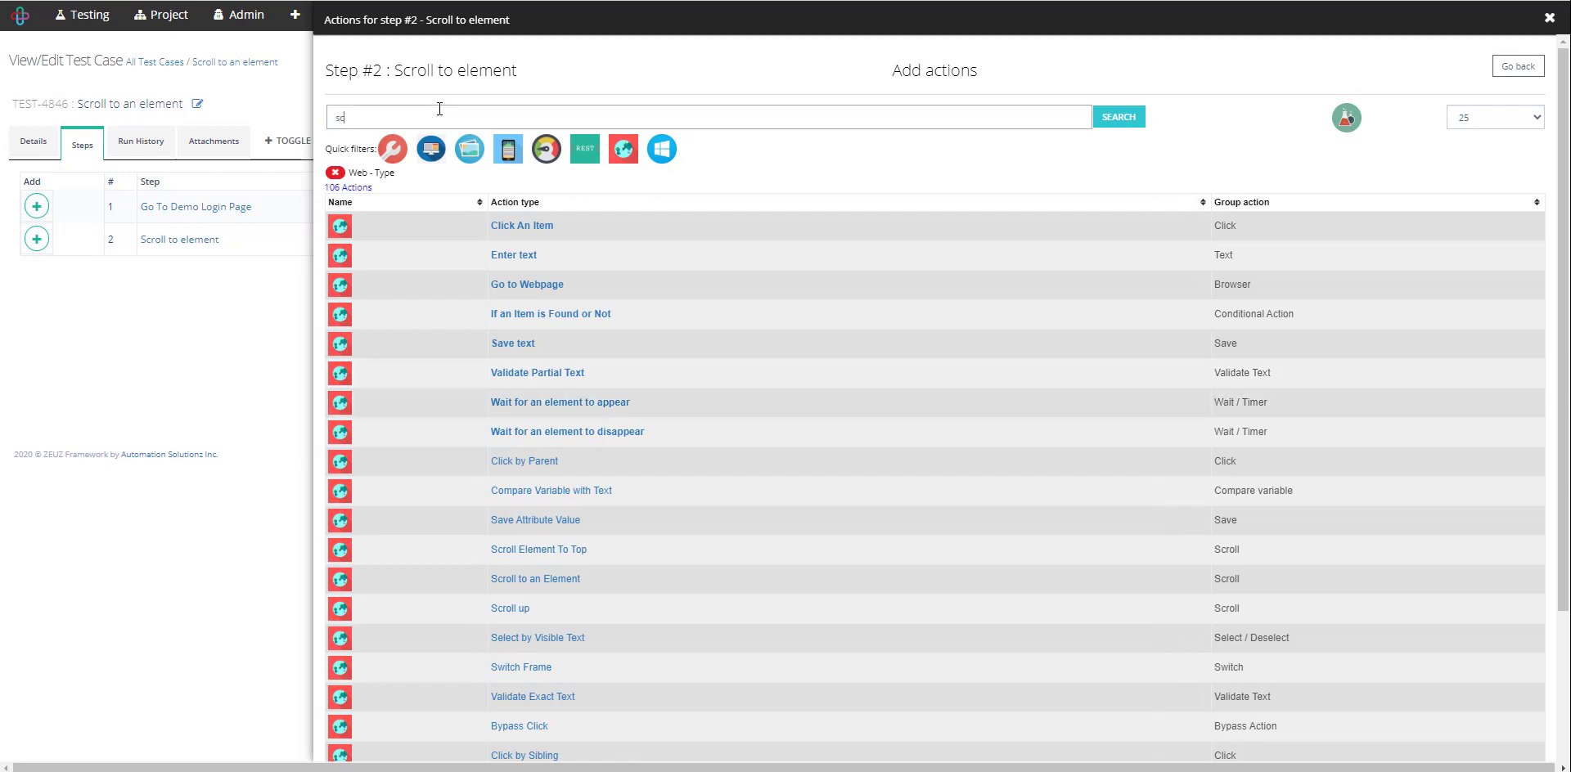
pyautogui.write('roll')
pyautogui.press('Return')
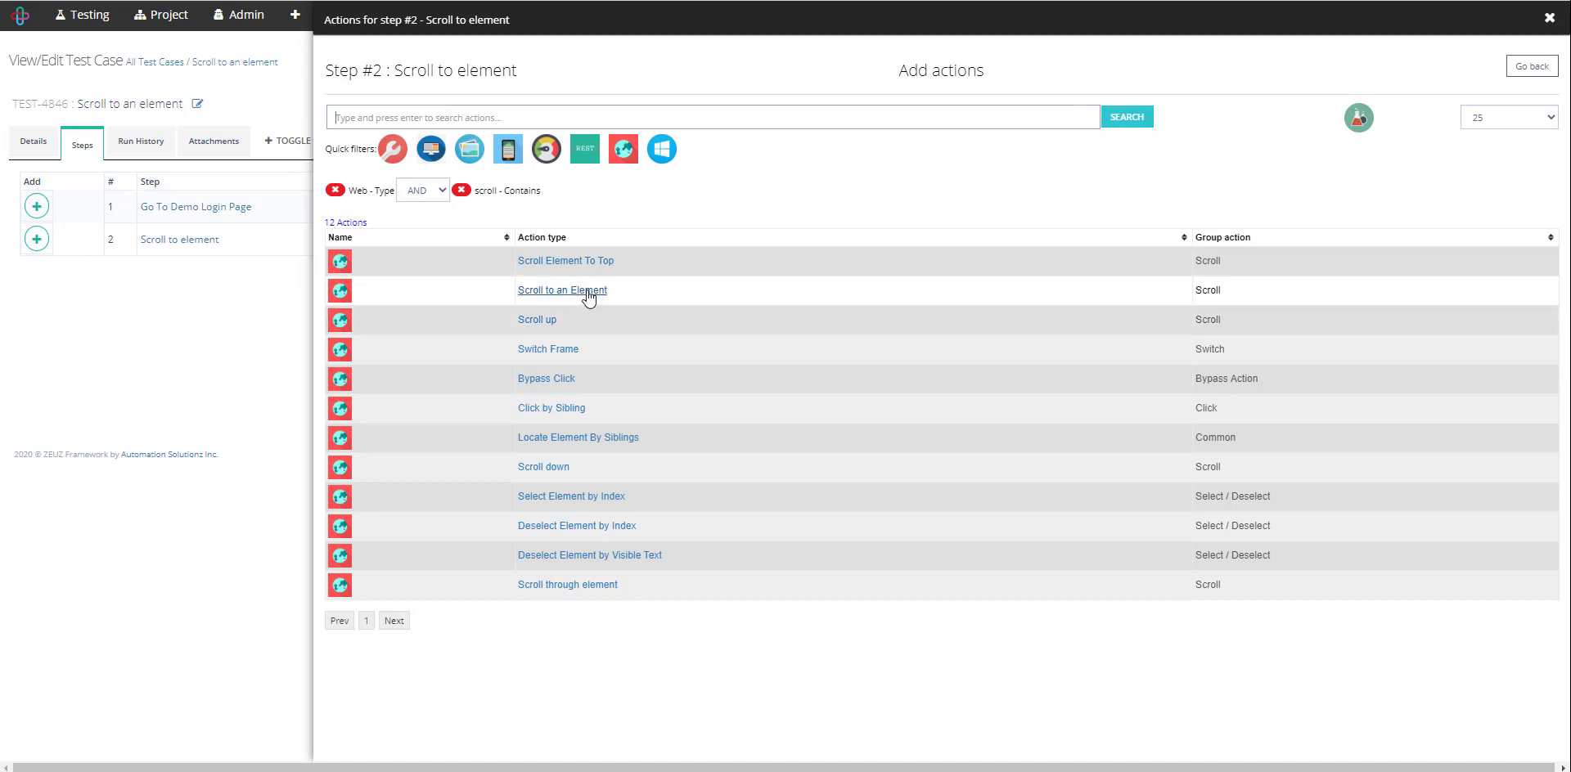
pyautogui.click(587, 293)
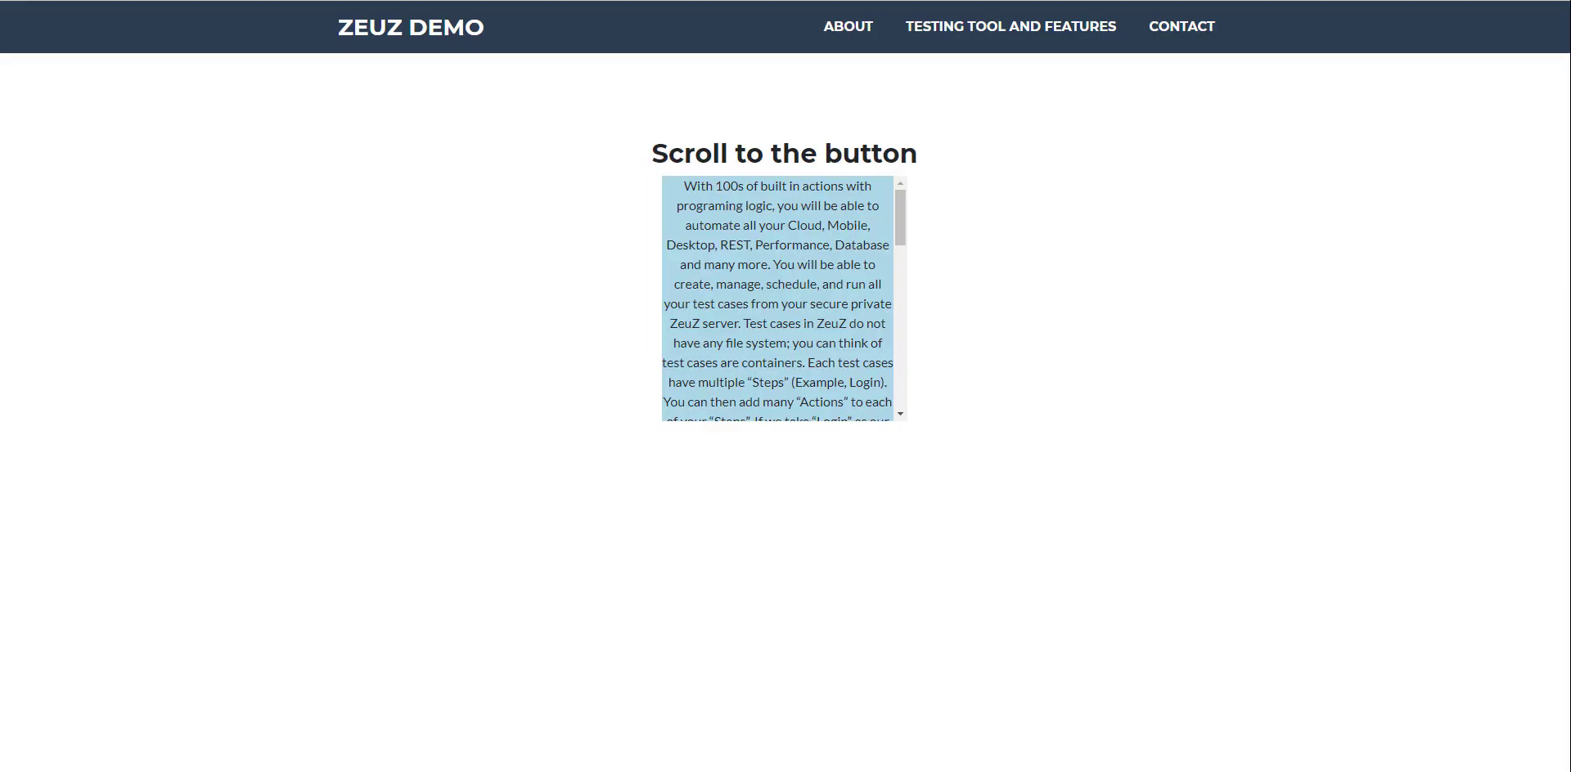
# - Record the "Find this button" element on the demo page and add the Scroll to an Element action by AI in ZeuZ
pyautogui.moveTo(906, 217); pyautogui.dragTo(885, 391)
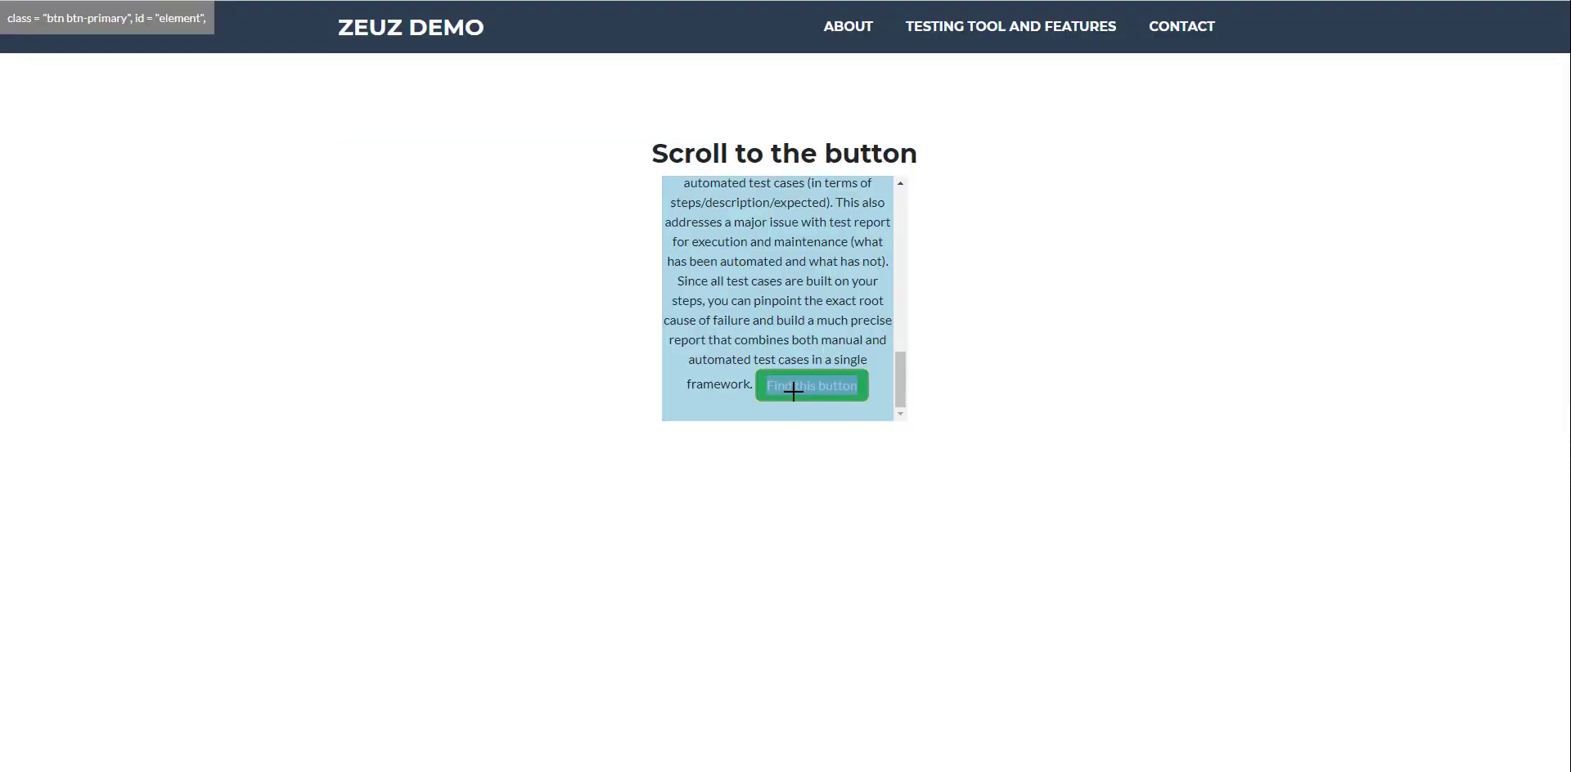
pyautogui.click(807, 384)
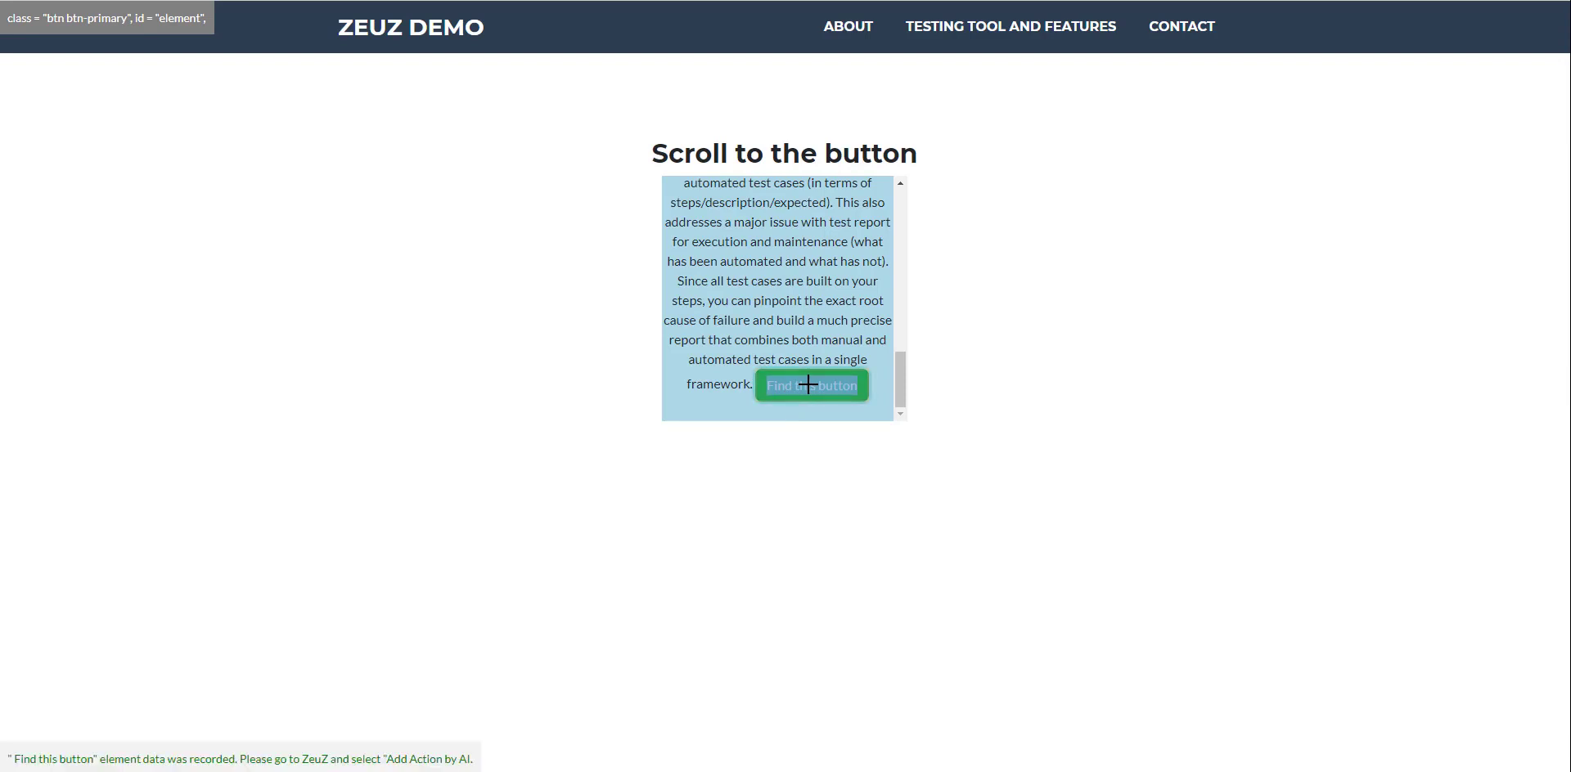
pyautogui.click(255, 0)
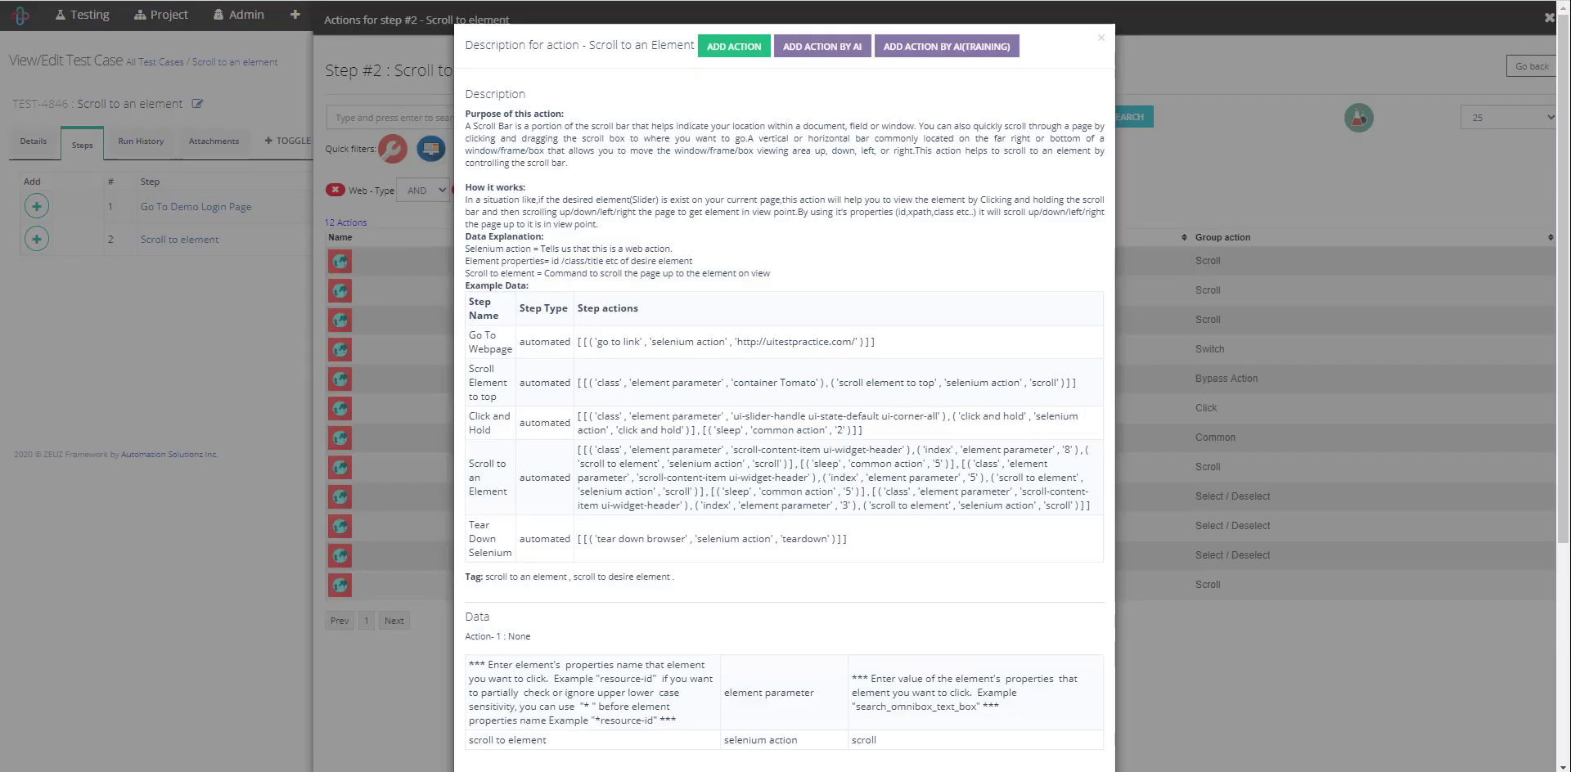
pyautogui.click(828, 48)
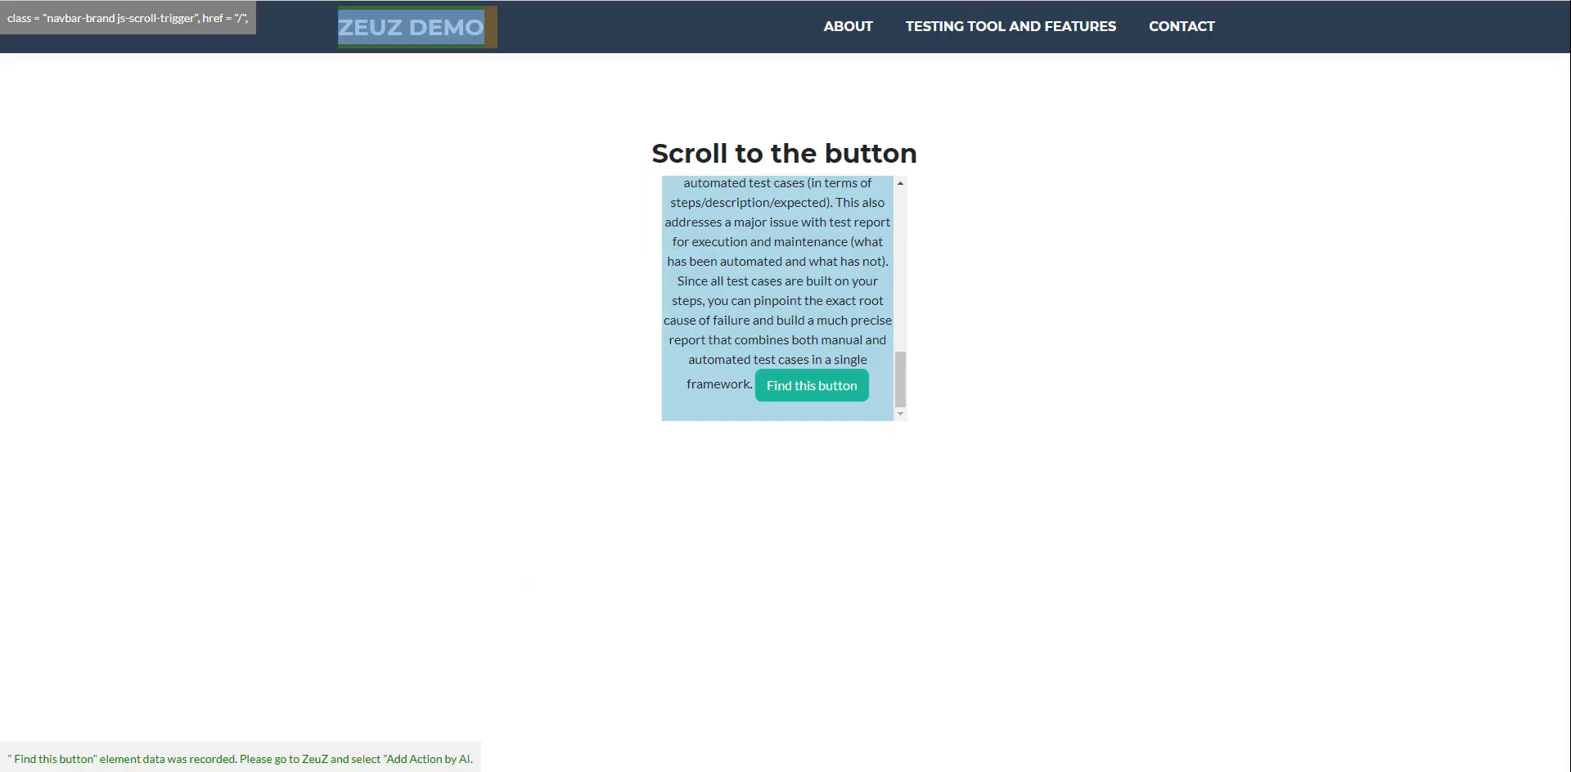
# - Inspect the HTML of the "Find this button" element on the demo page with the browser's developer tools
pyautogui.rightClick(816, 385)
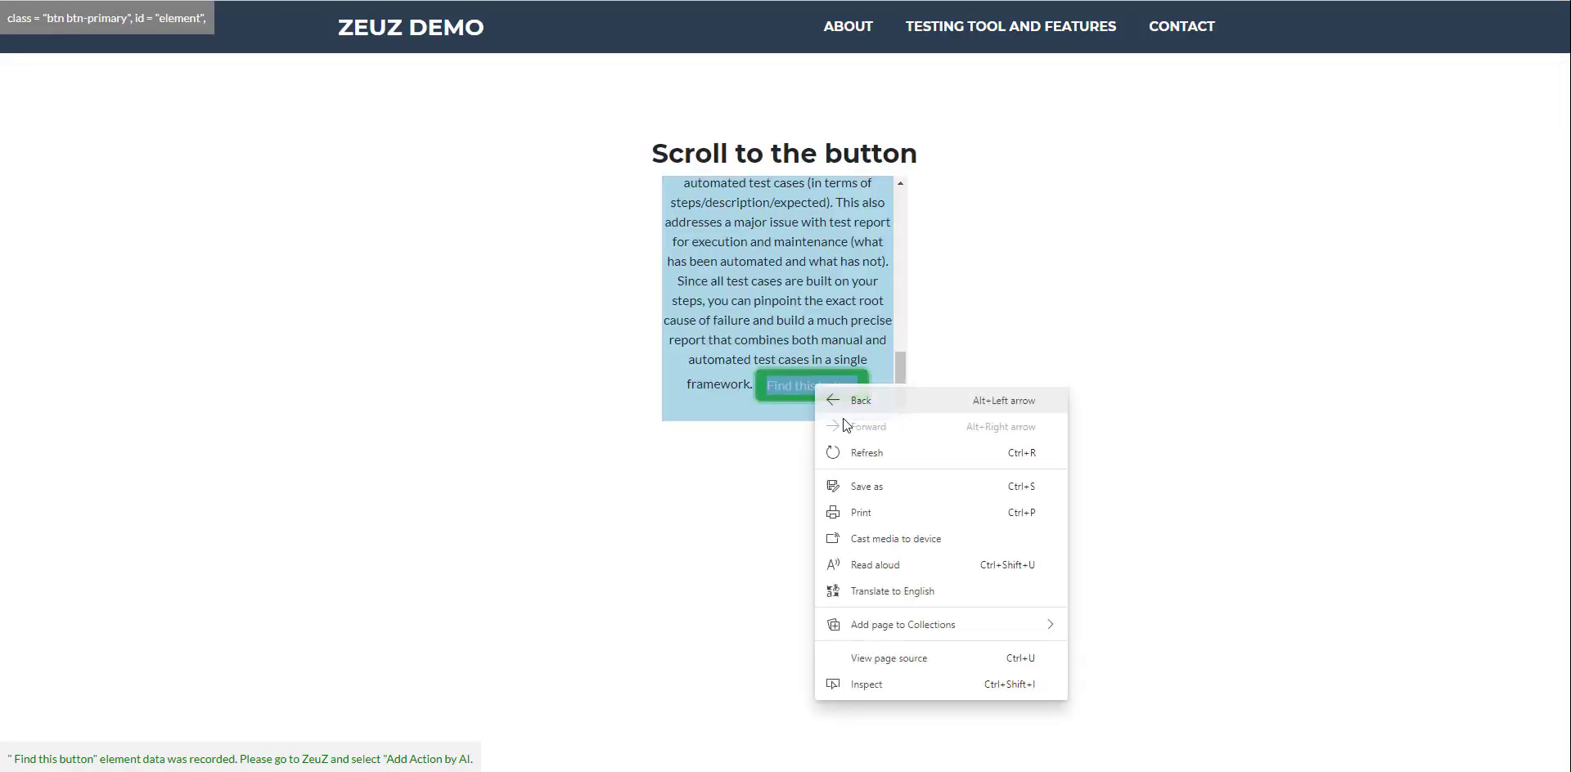
pyautogui.click(899, 684)
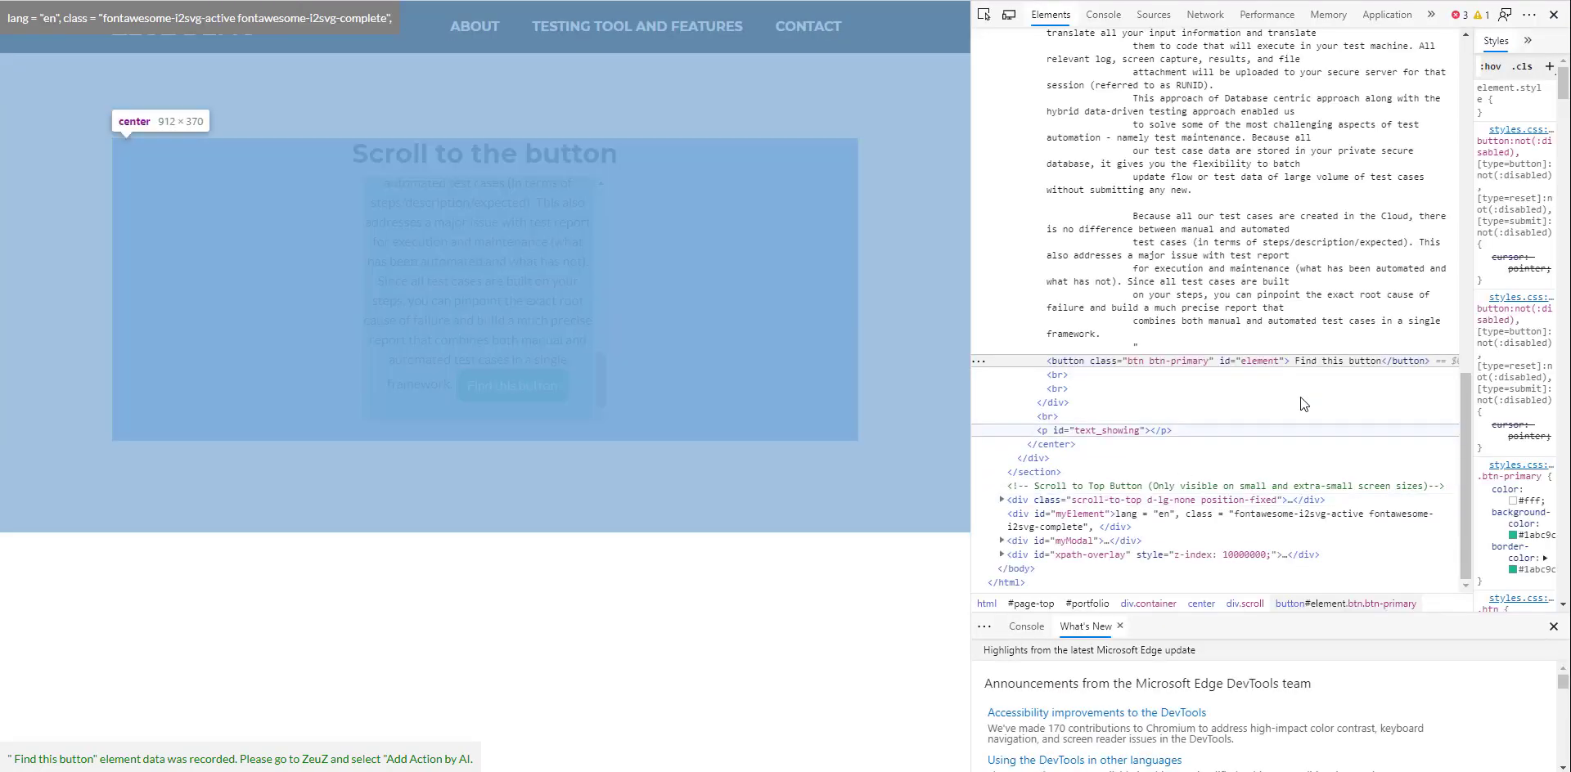
# - Choose the locator with id "element" for the Scroll to an Element action and add the action to the step
pyautogui.doubleClick(1319, 361)
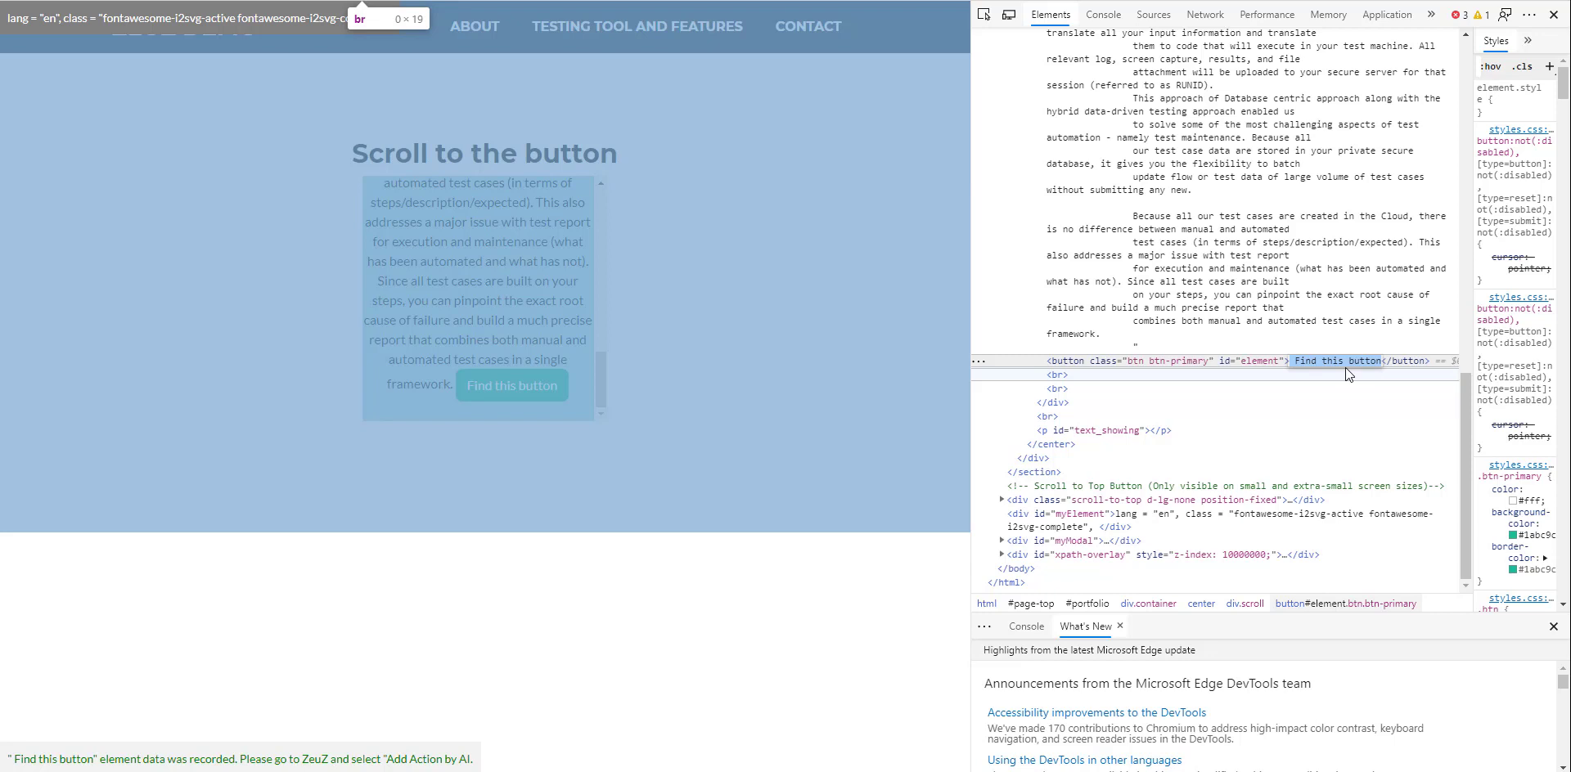
pyautogui.click(1301, 361)
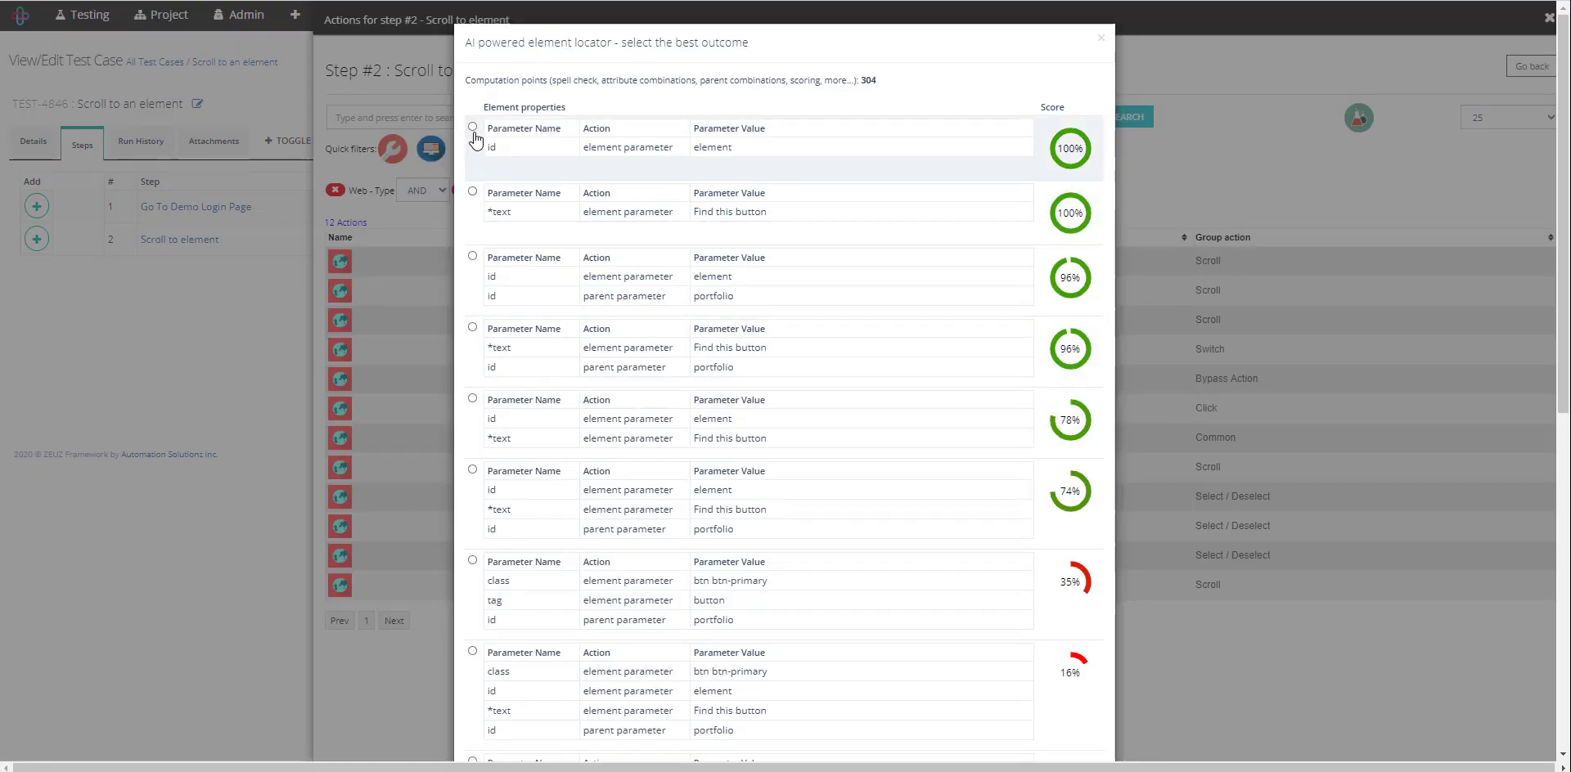
pyautogui.click(473, 127)
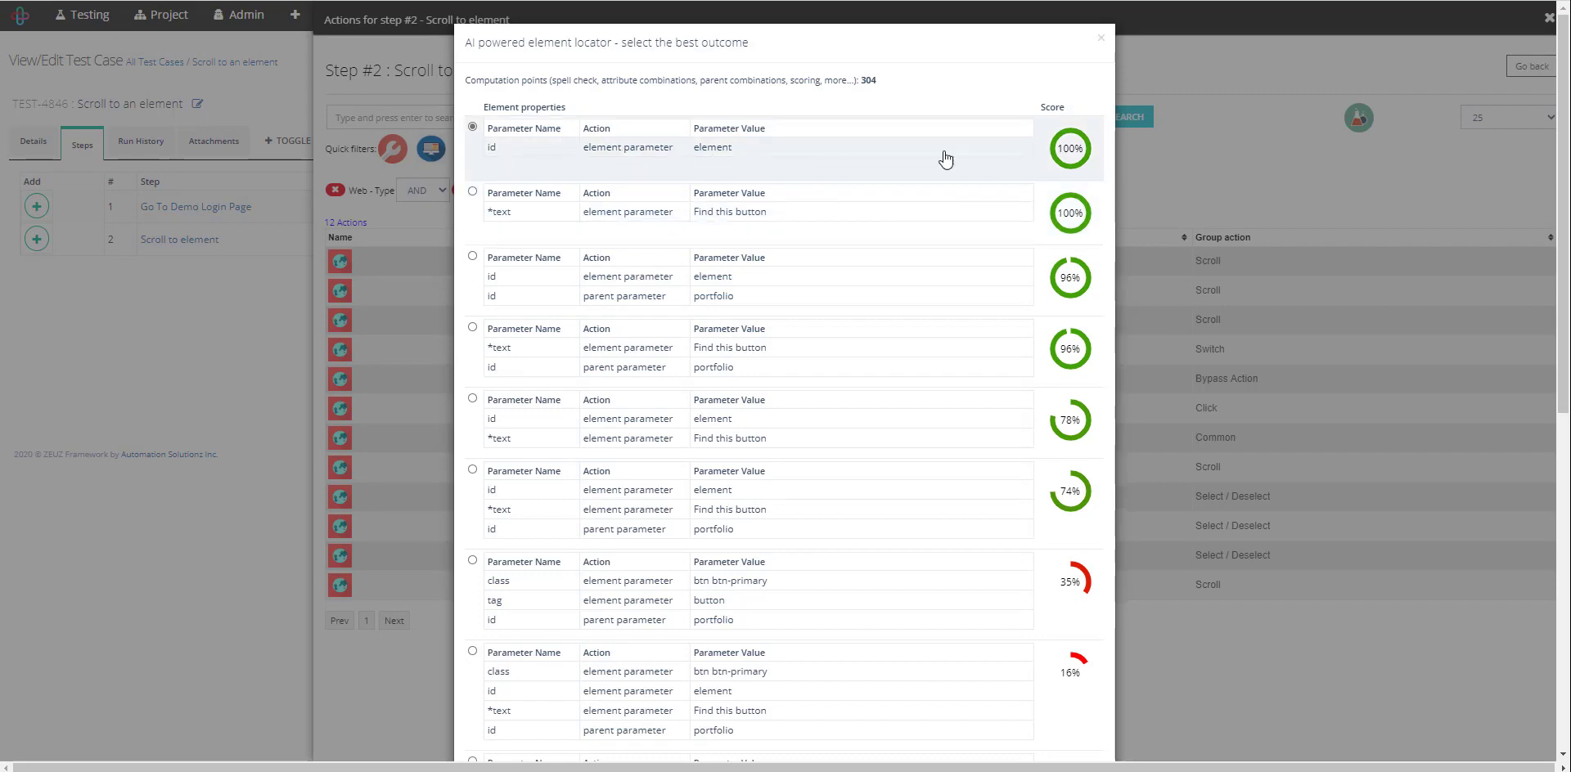
pyautogui.scroll(-8, 990, 148)
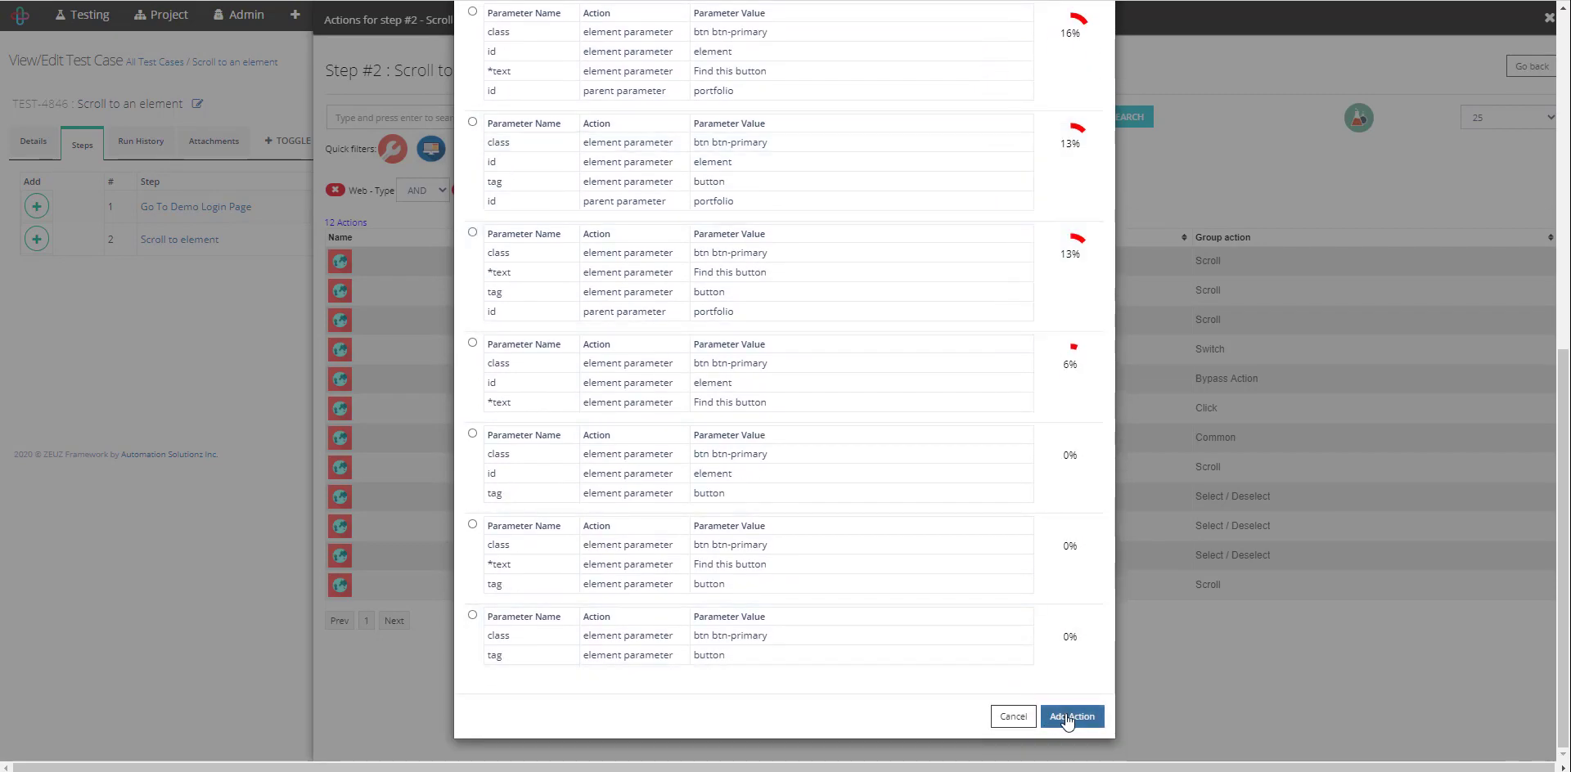
pyautogui.click(1055, 716)
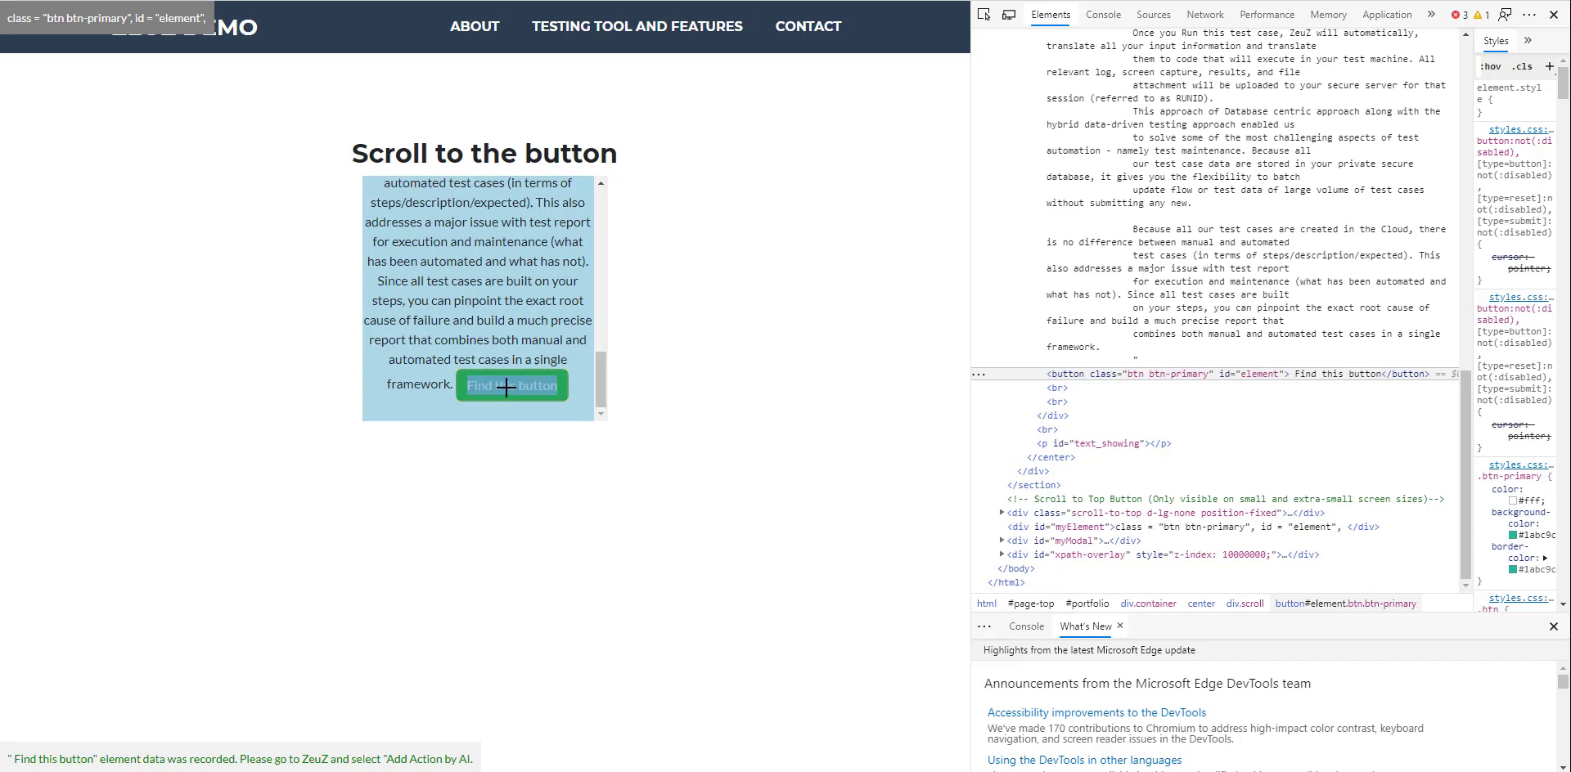
# - Record the "Find this button" element and add a Click An Item action by AI using the id "element" locator
pyautogui.click(506, 387)
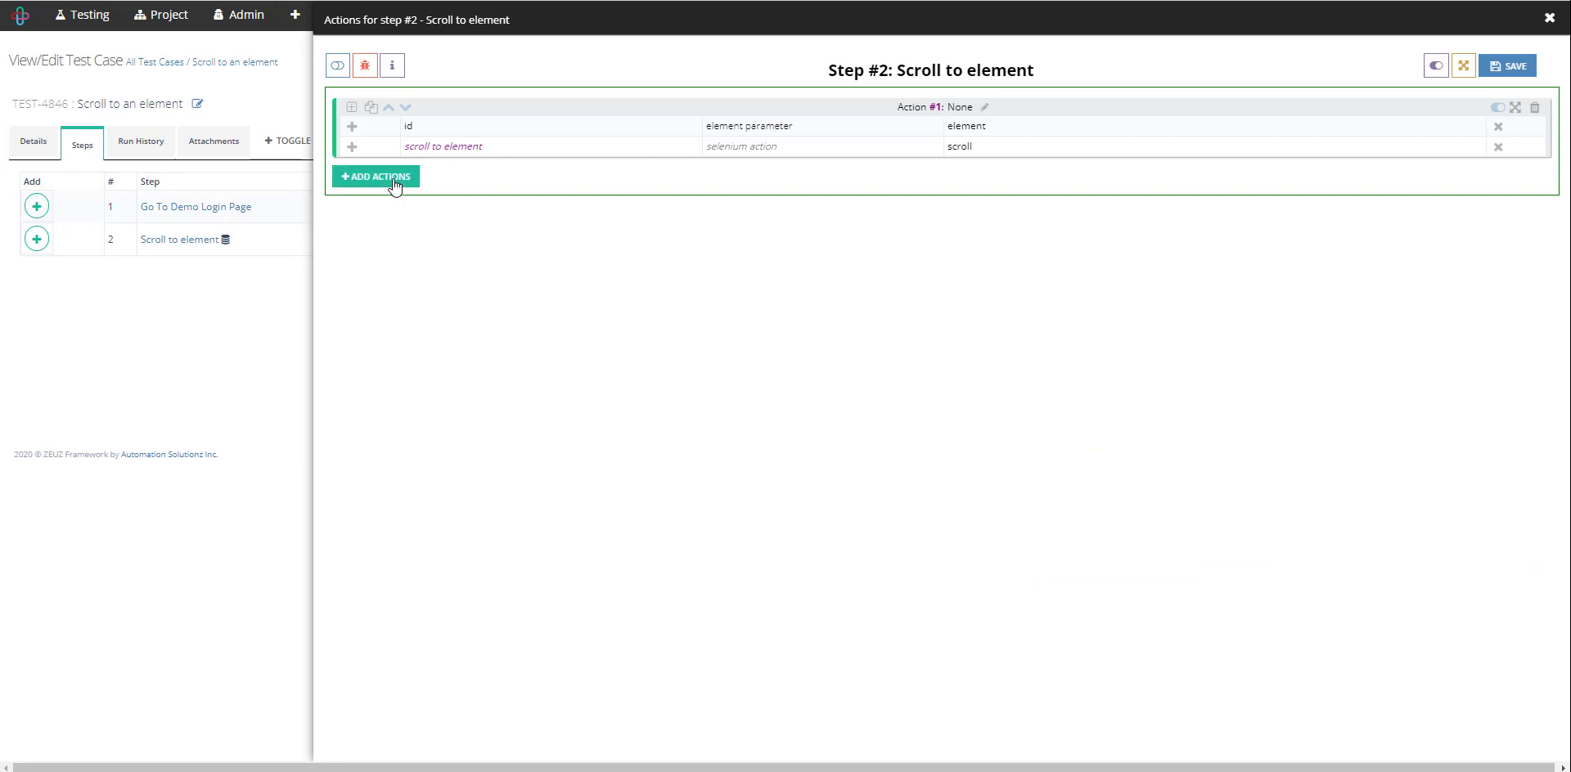
pyautogui.click(395, 185)
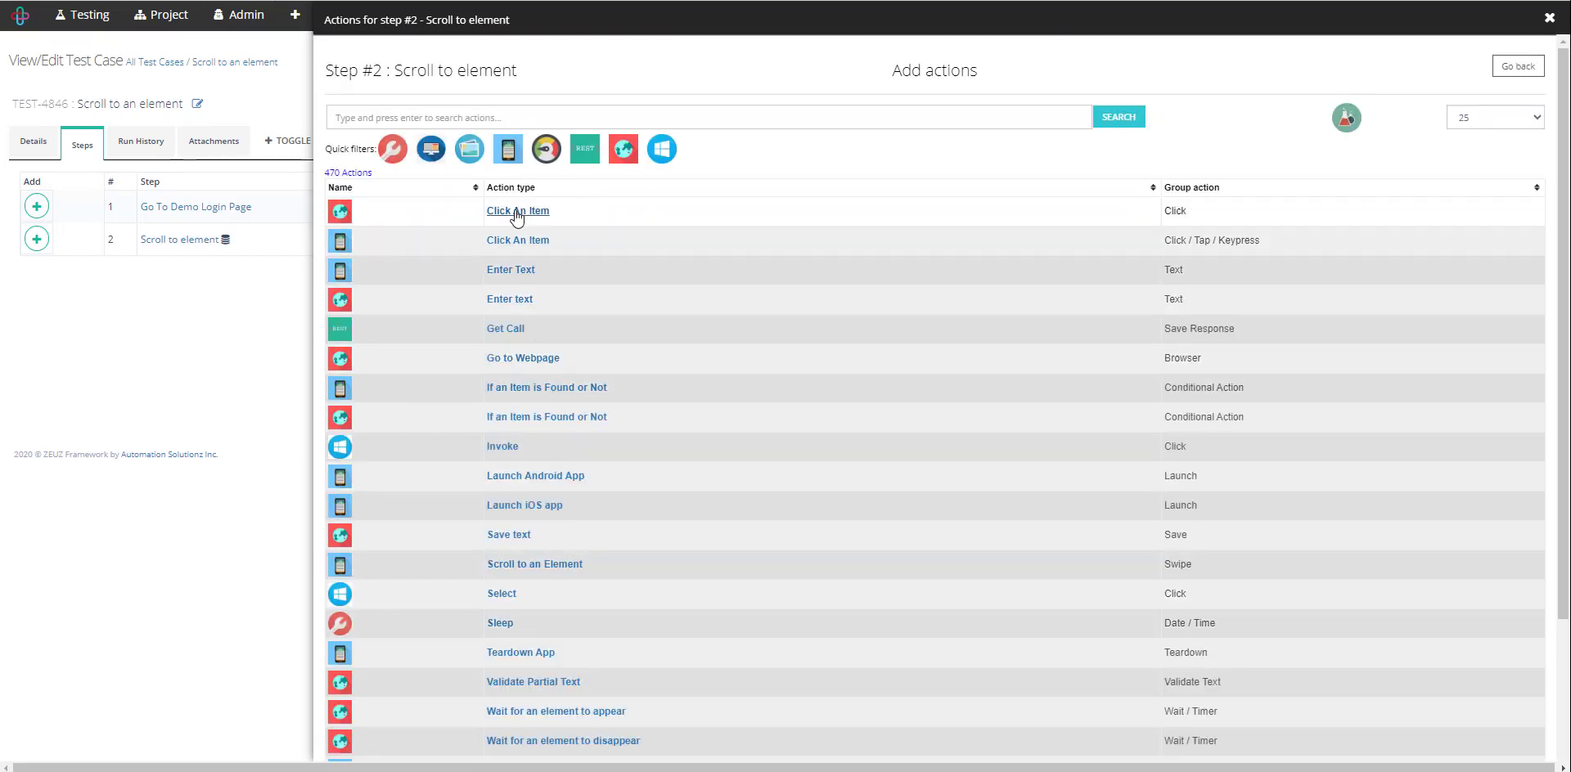
pyautogui.click(517, 211)
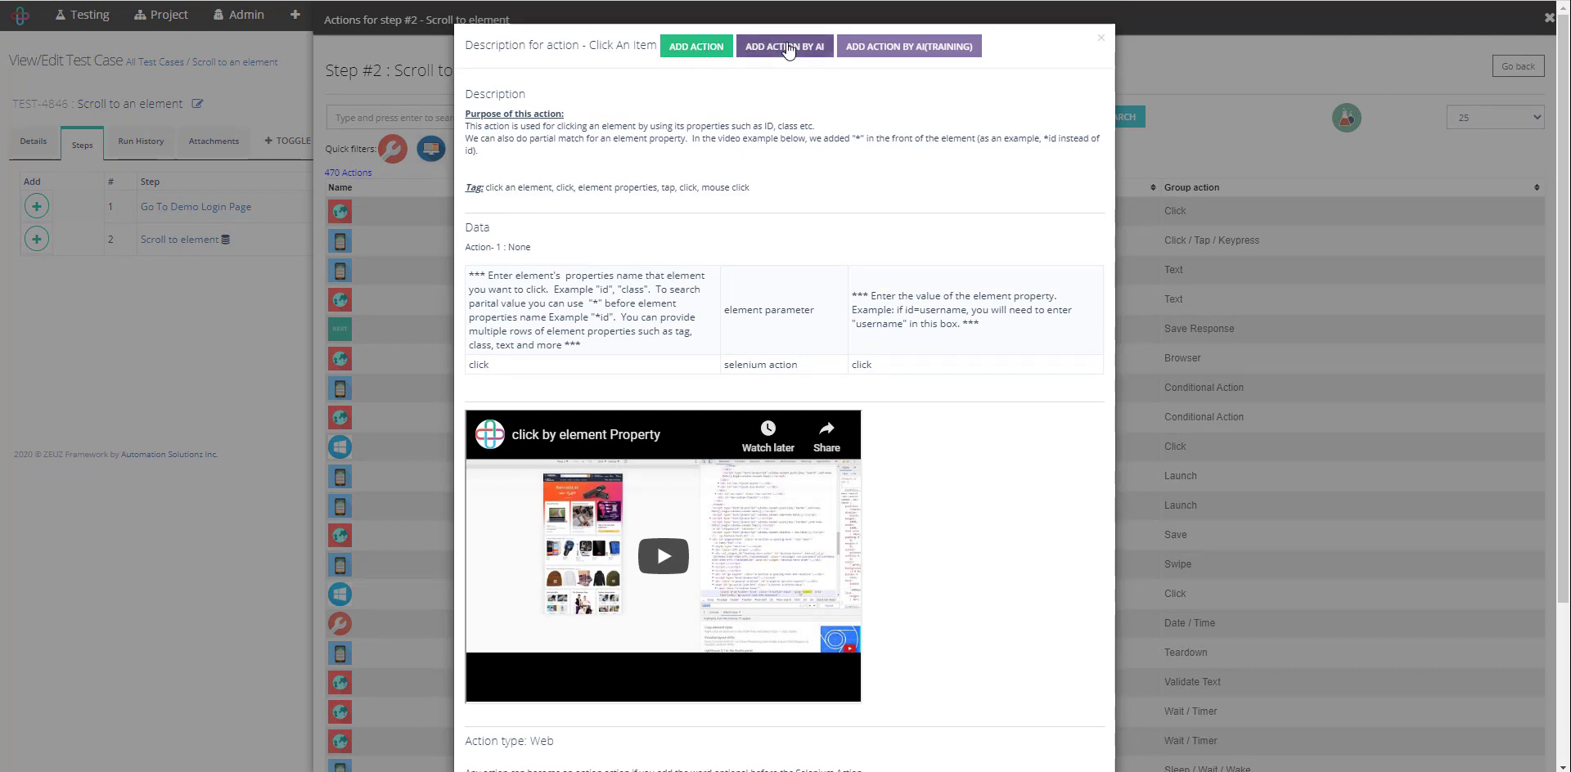
pyautogui.click(788, 47)
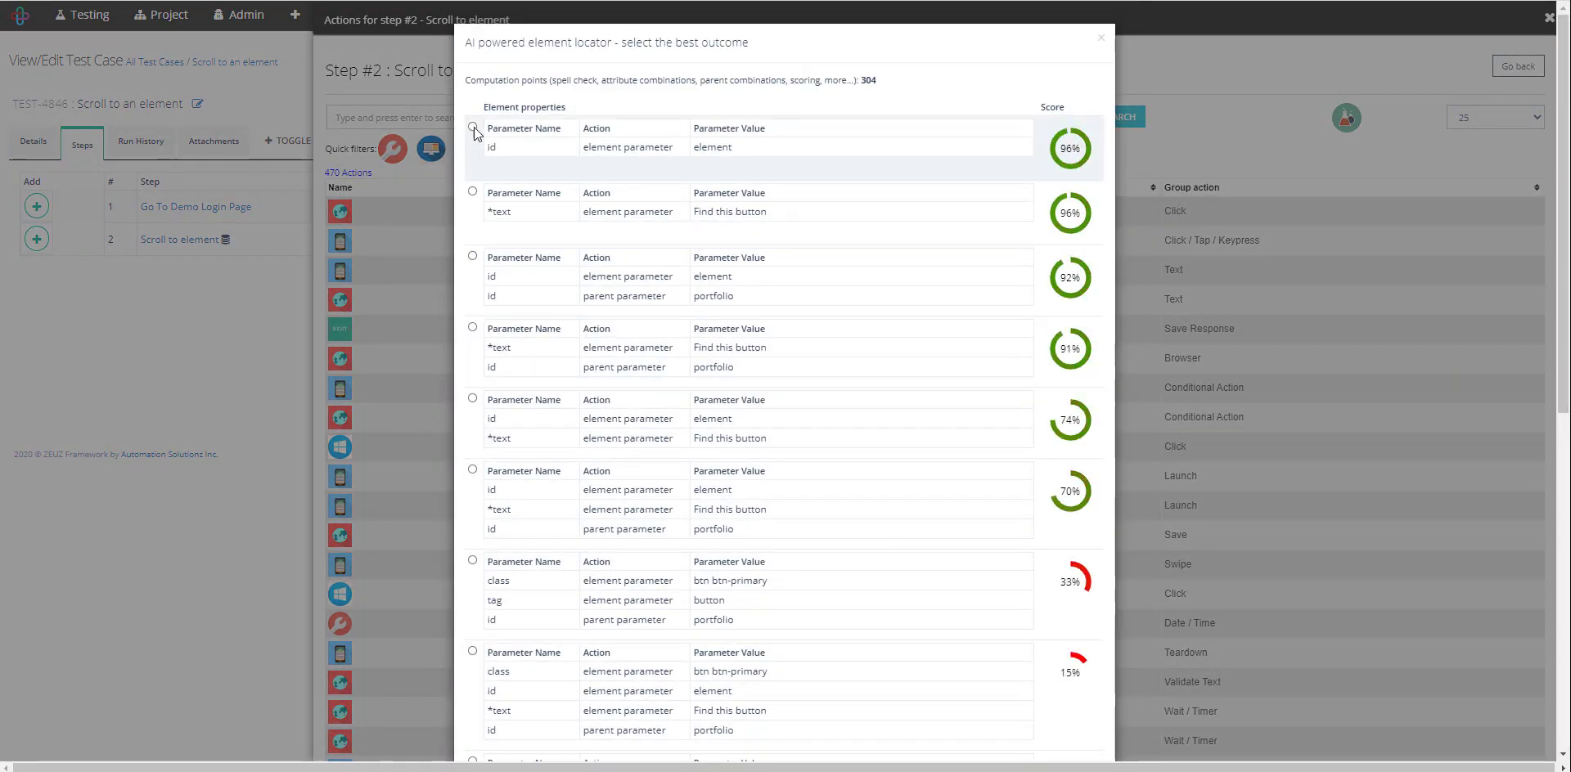
pyautogui.click(472, 127)
pyautogui.scroll(-6, 919, 214)
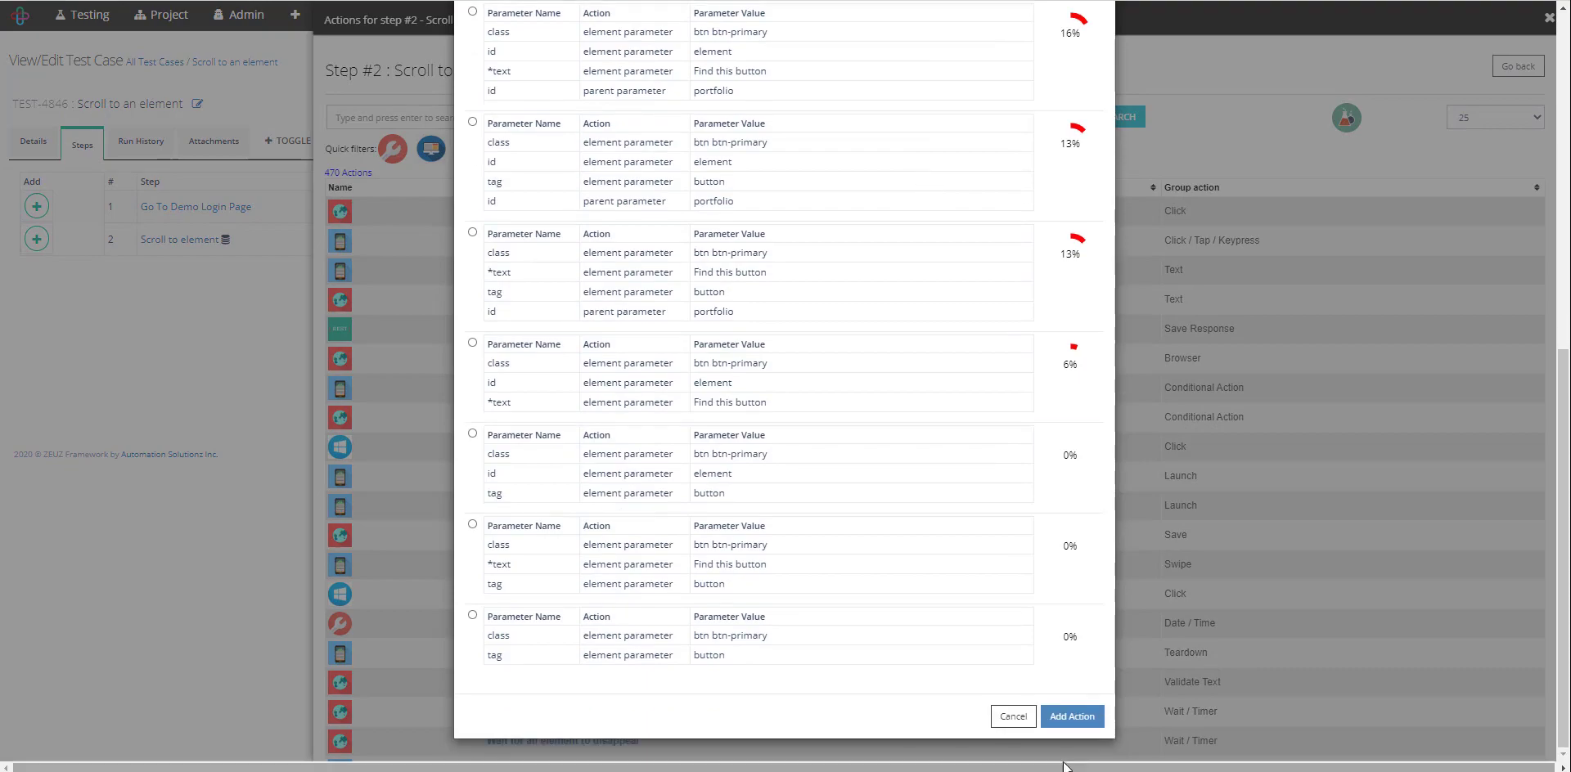
pyautogui.click(1064, 721)
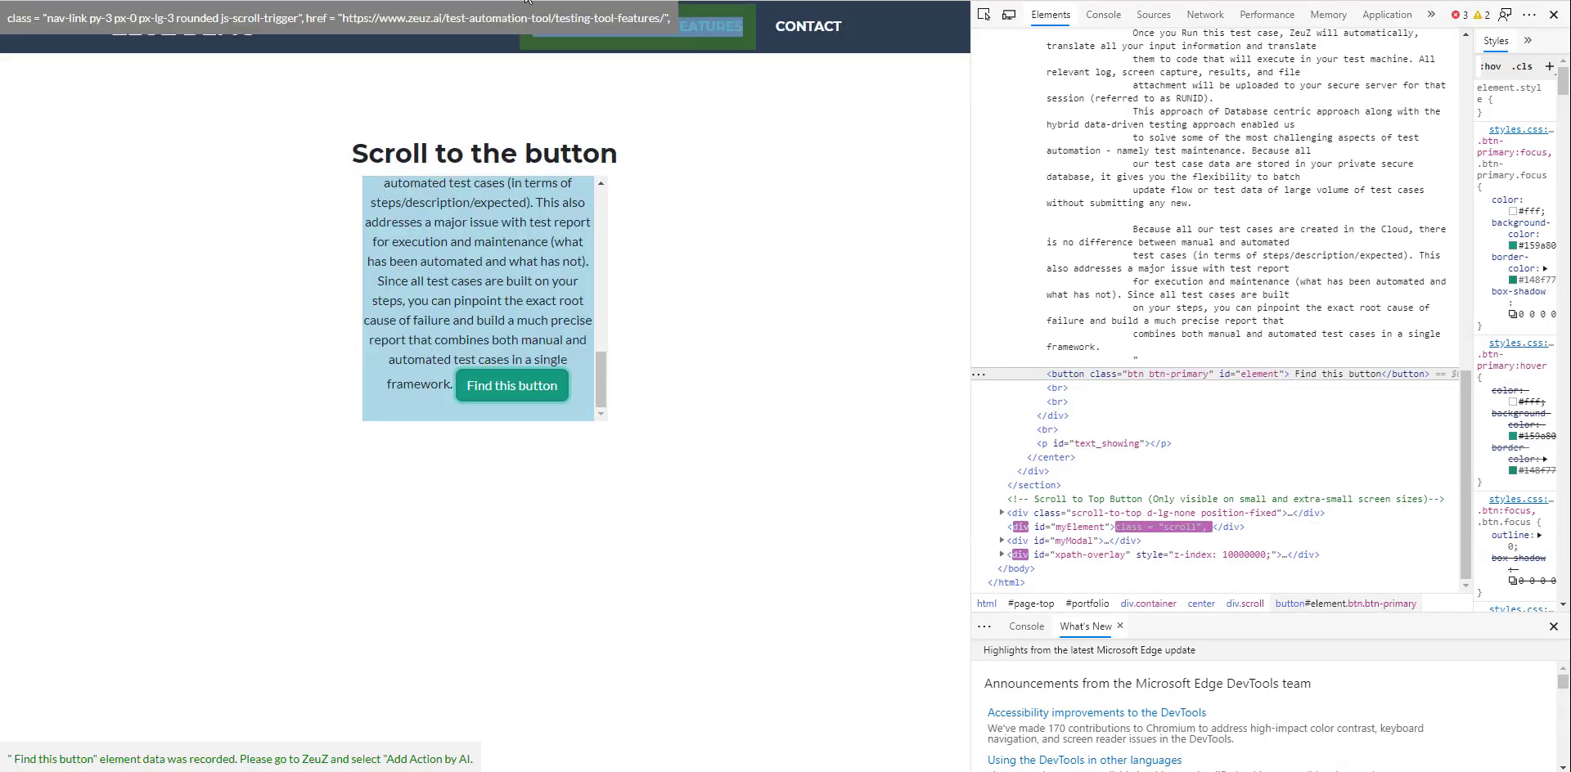
# - Turn off the element recorder on the demo page and trigger the success message with "Find this button"
pyautogui.click(1383, 0)
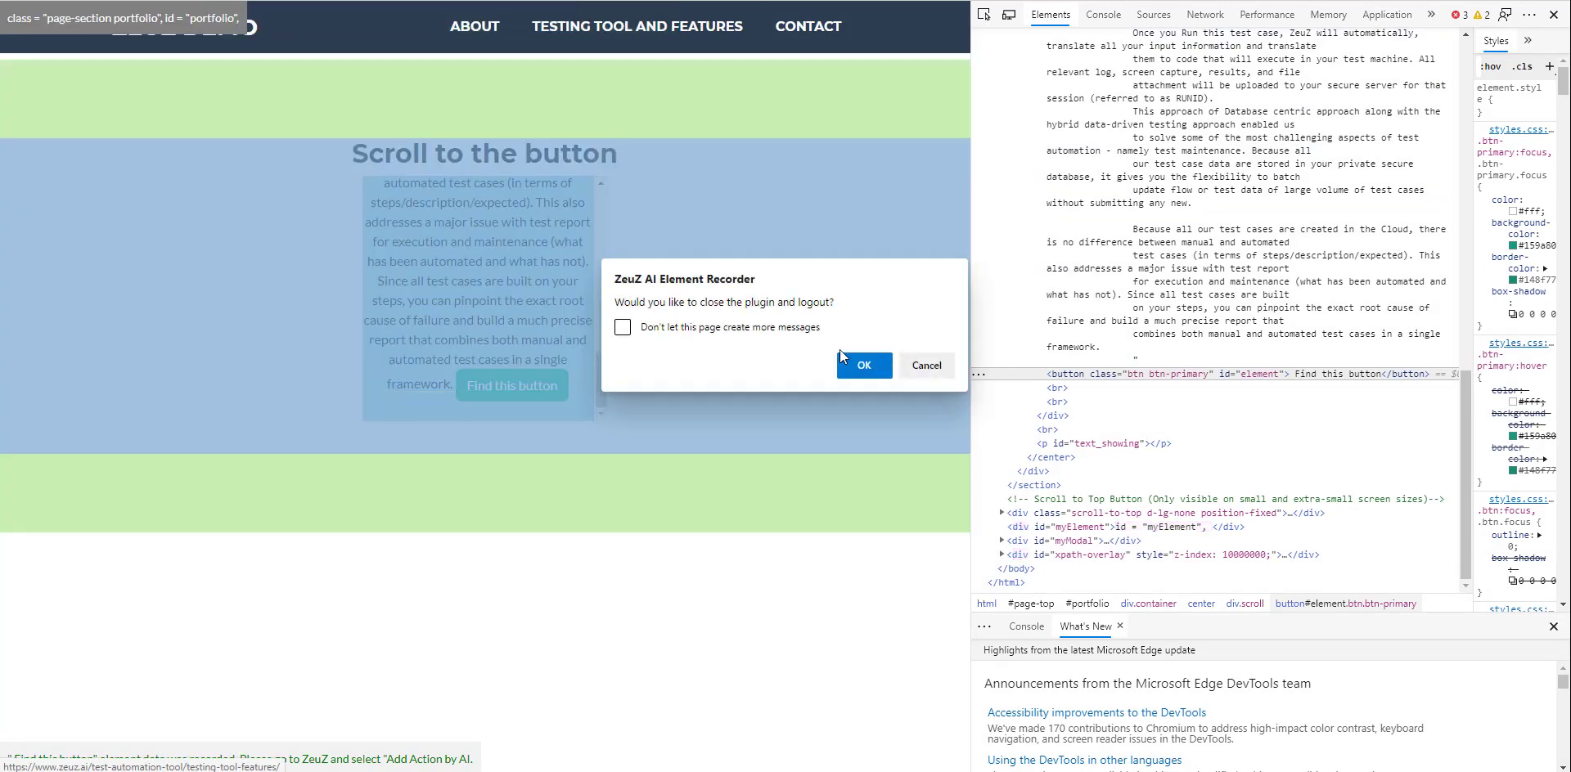
pyautogui.click(931, 366)
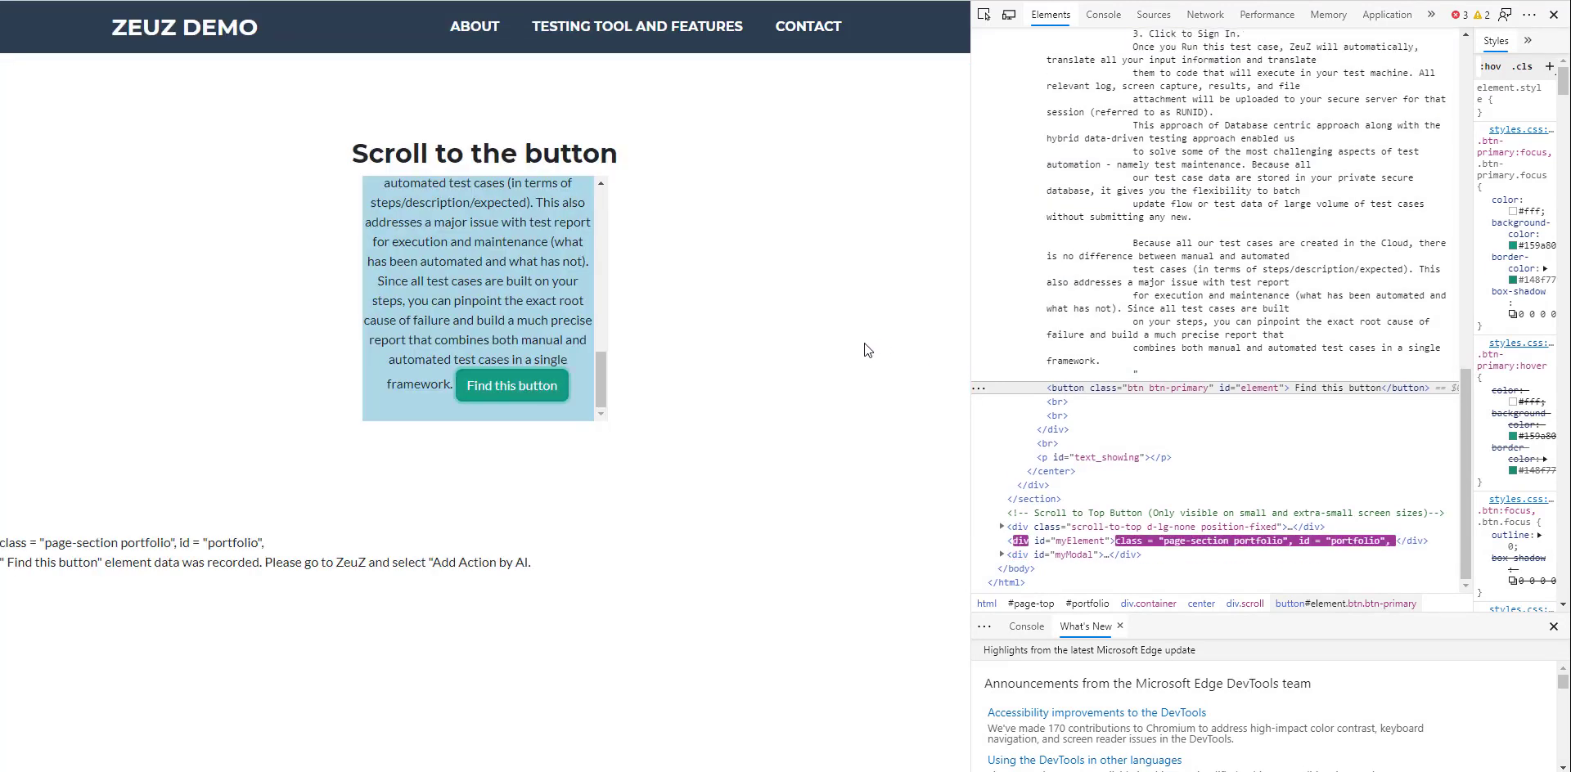
pyautogui.click(501, 381)
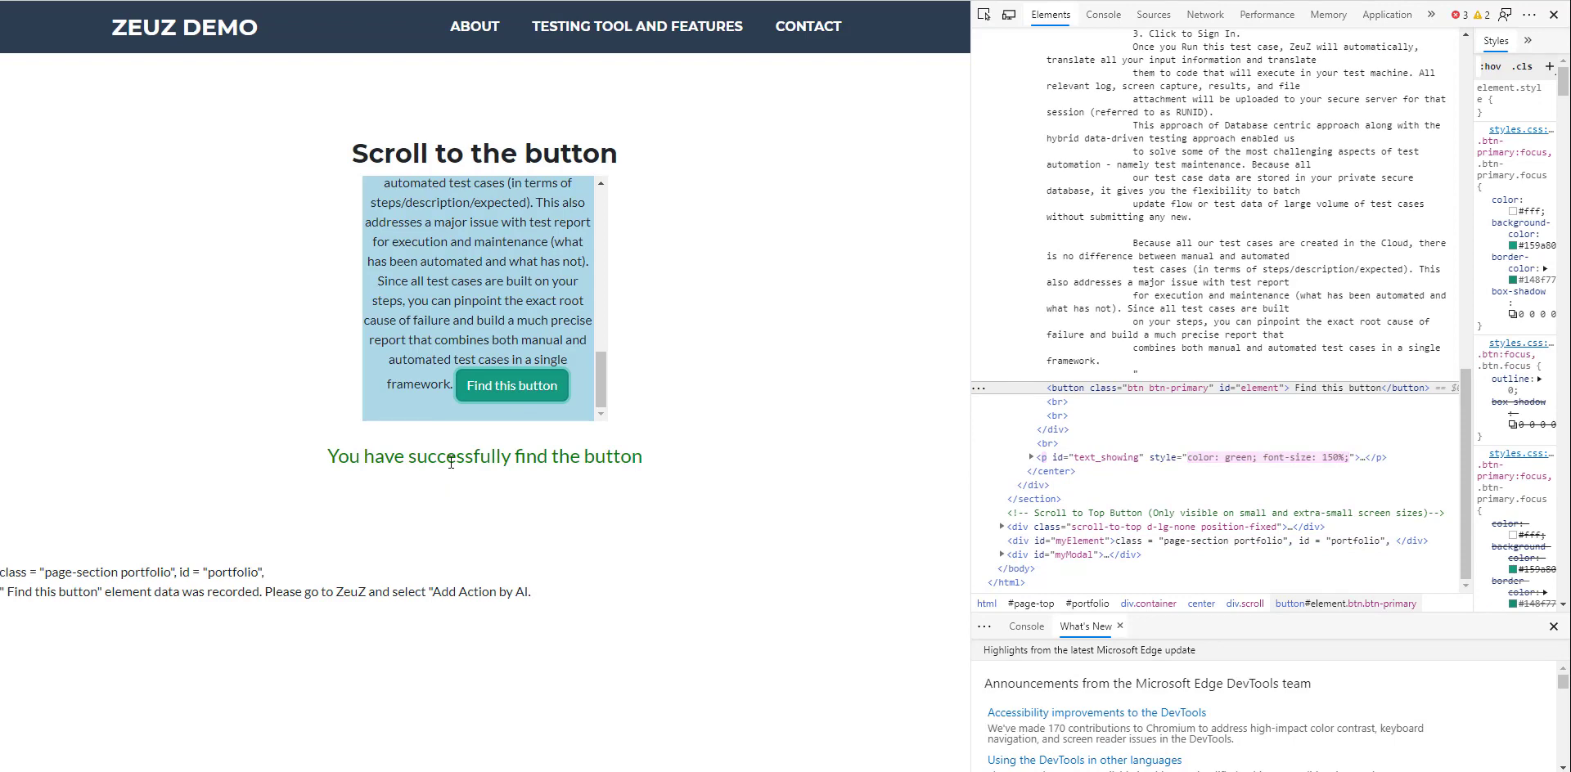
pyautogui.click(455, 459)
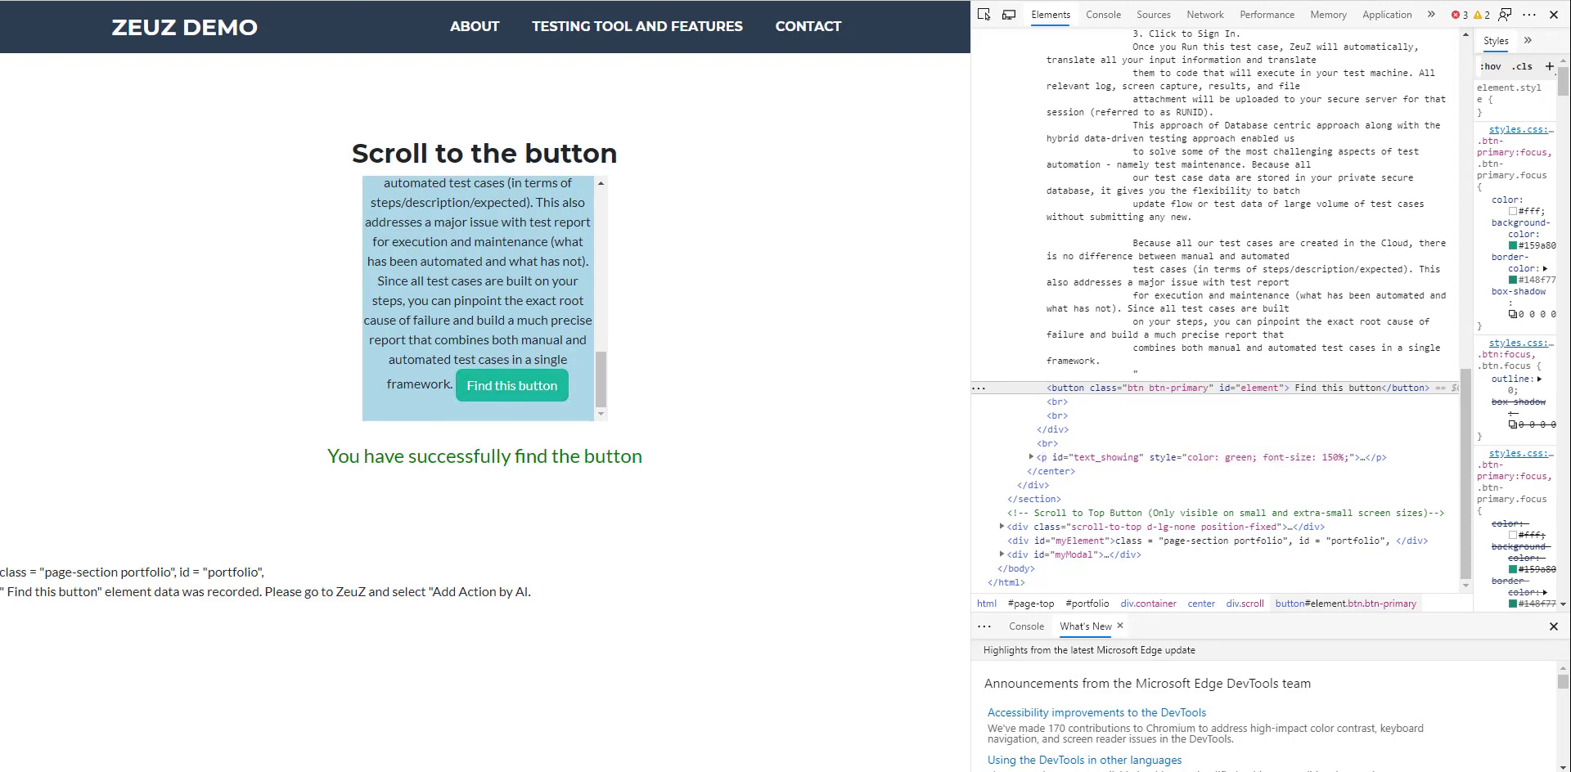
# - Record the "You have successfully find the button" message and add a web Validate Partial Text action by AI using the id "text_showing" locator
pyautogui.click(1375, 1)
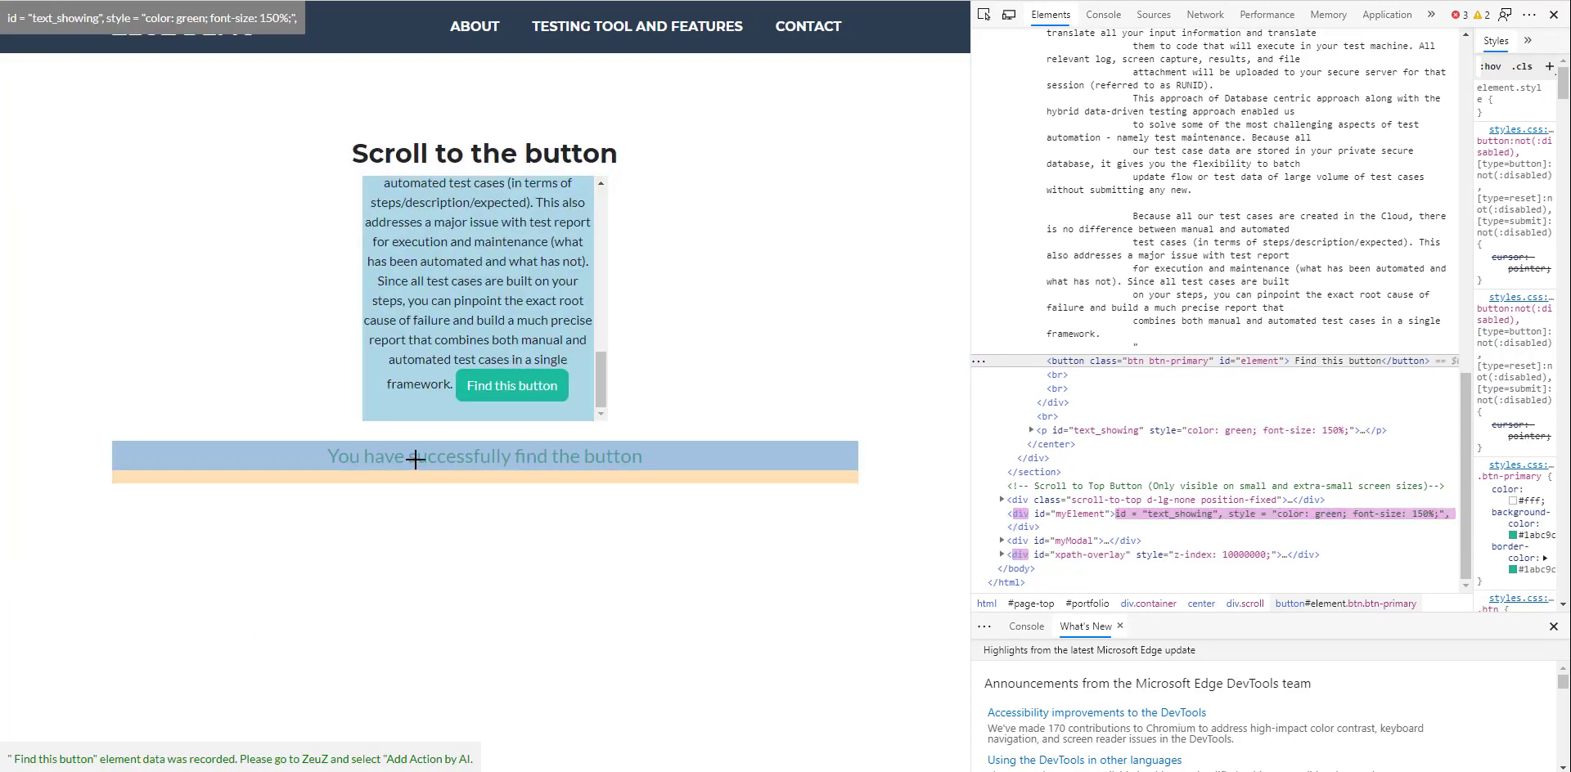
pyautogui.click(416, 459)
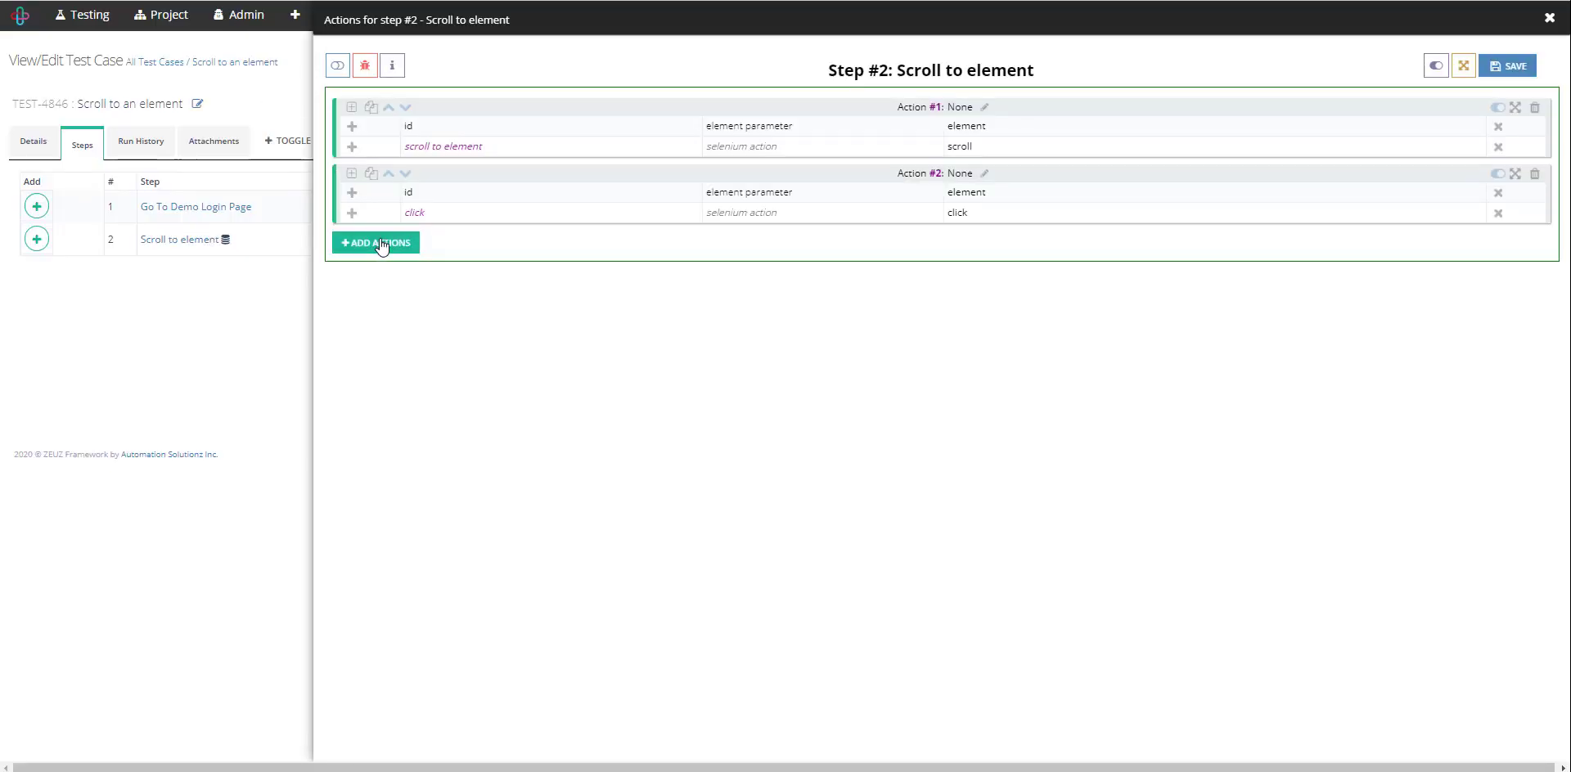
pyautogui.click(380, 244)
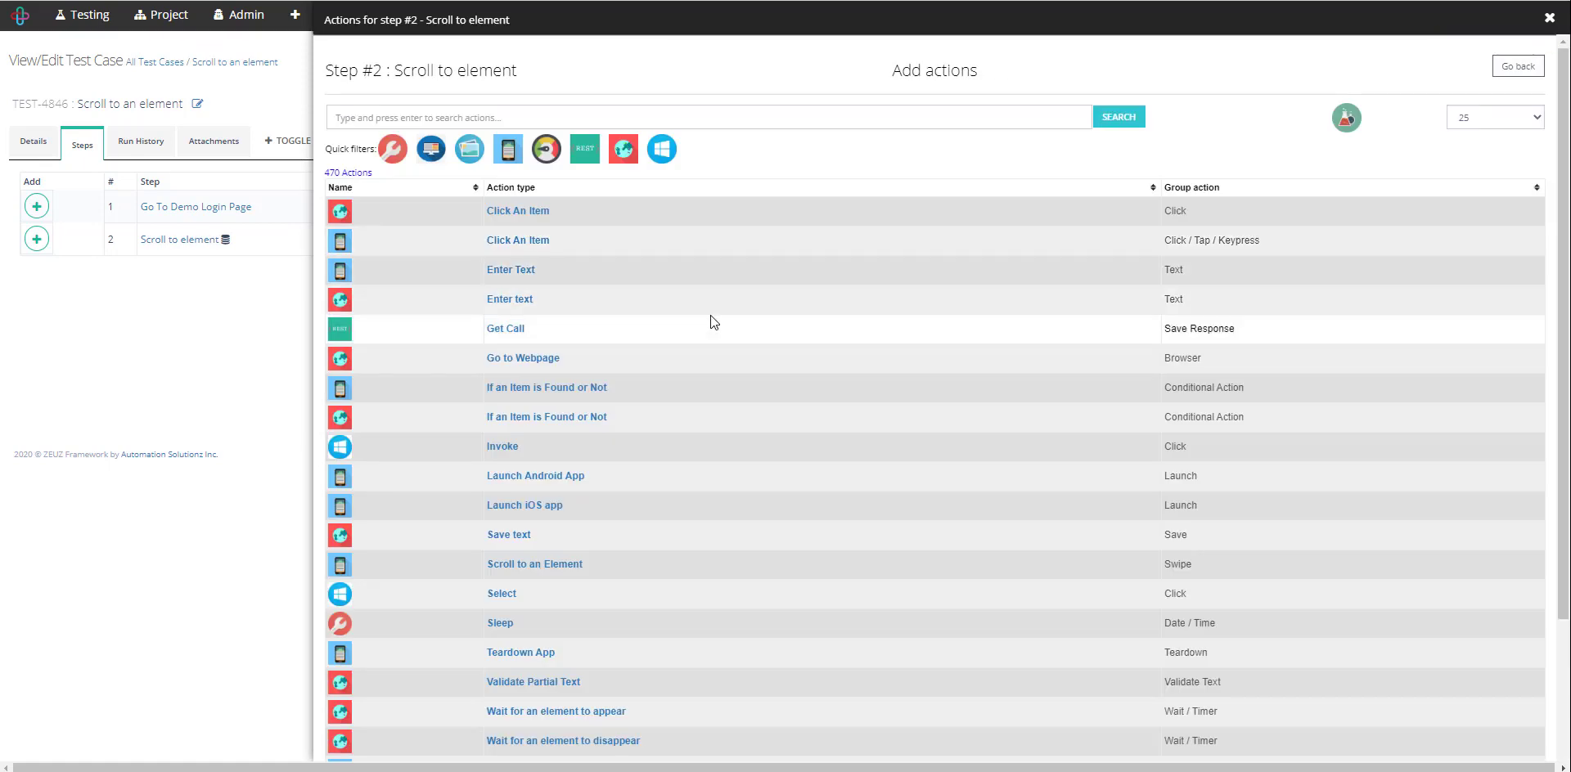
pyautogui.click(624, 148)
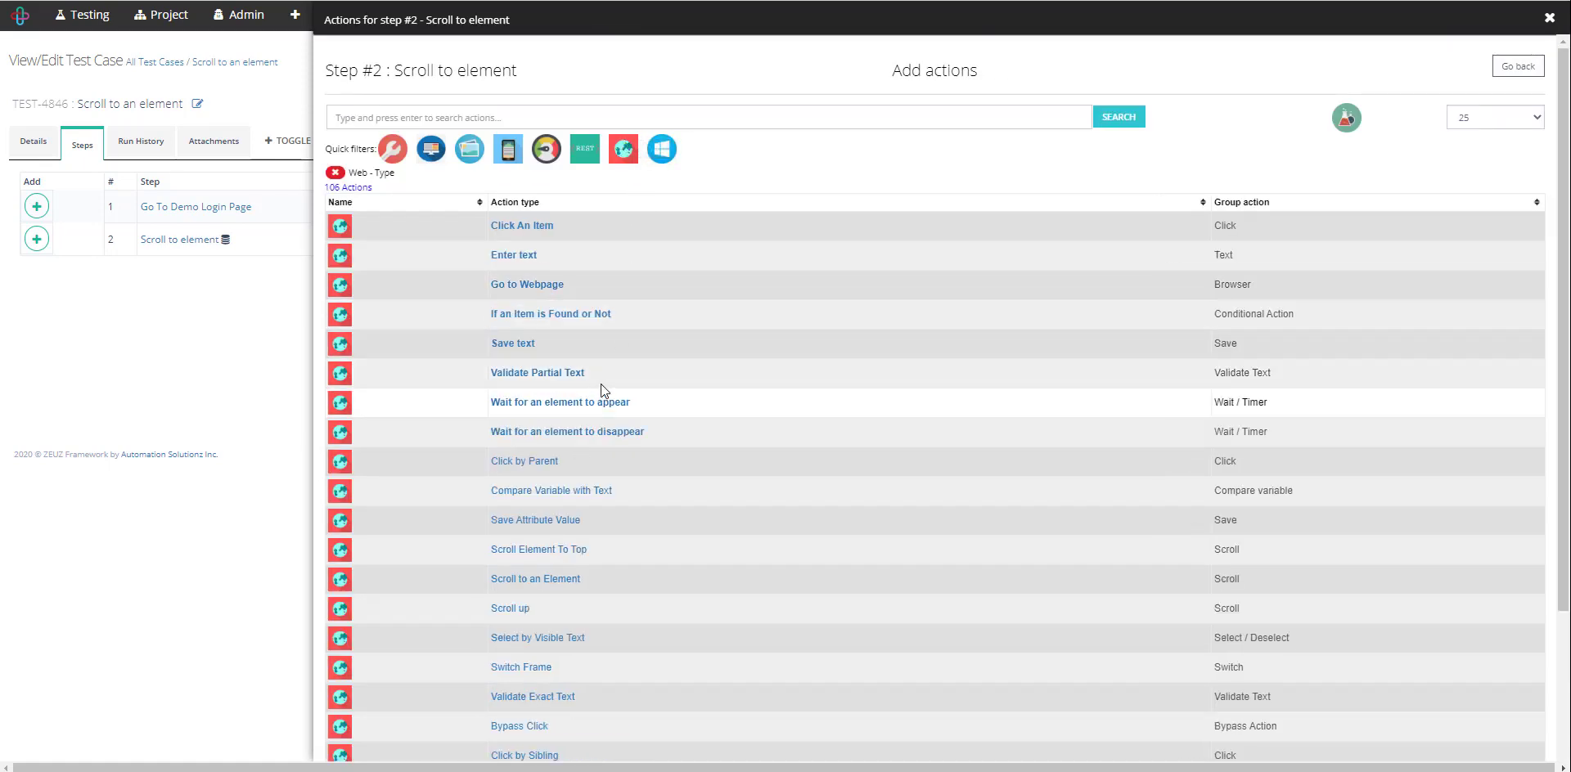
pyautogui.click(553, 375)
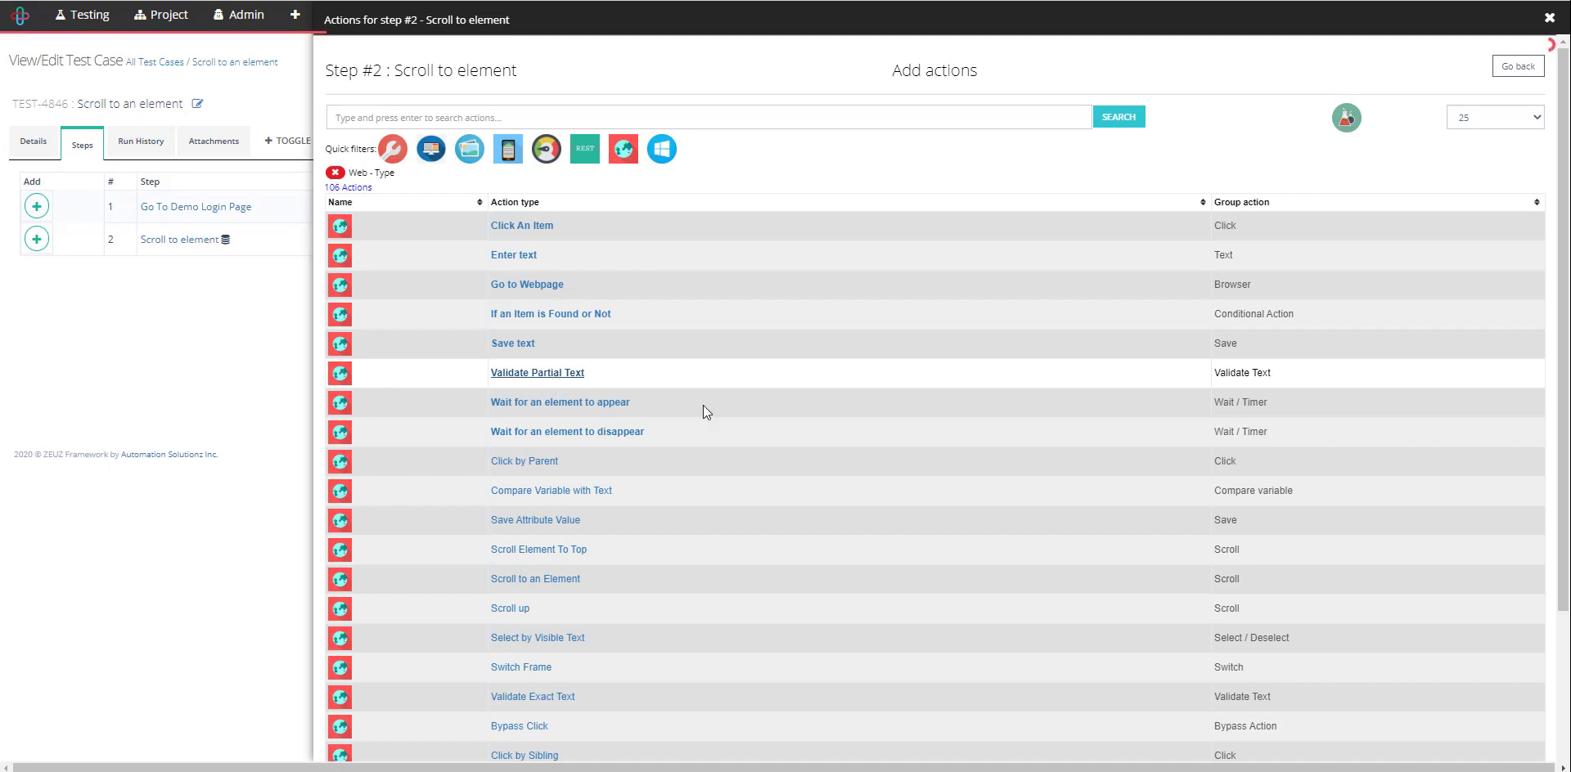
pyautogui.click(831, 48)
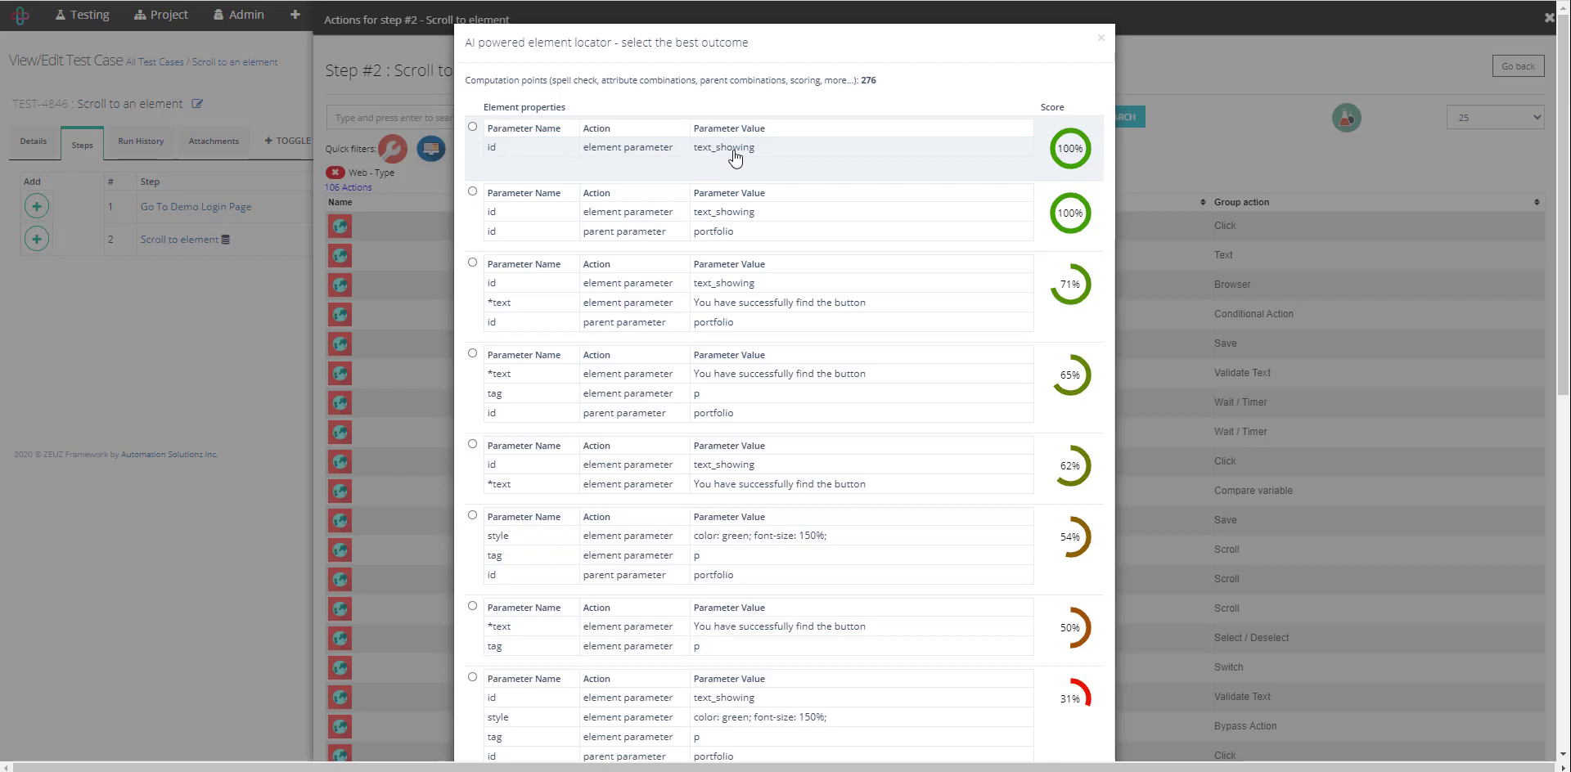
pyautogui.click(473, 127)
pyautogui.scroll(-10, 947, 205)
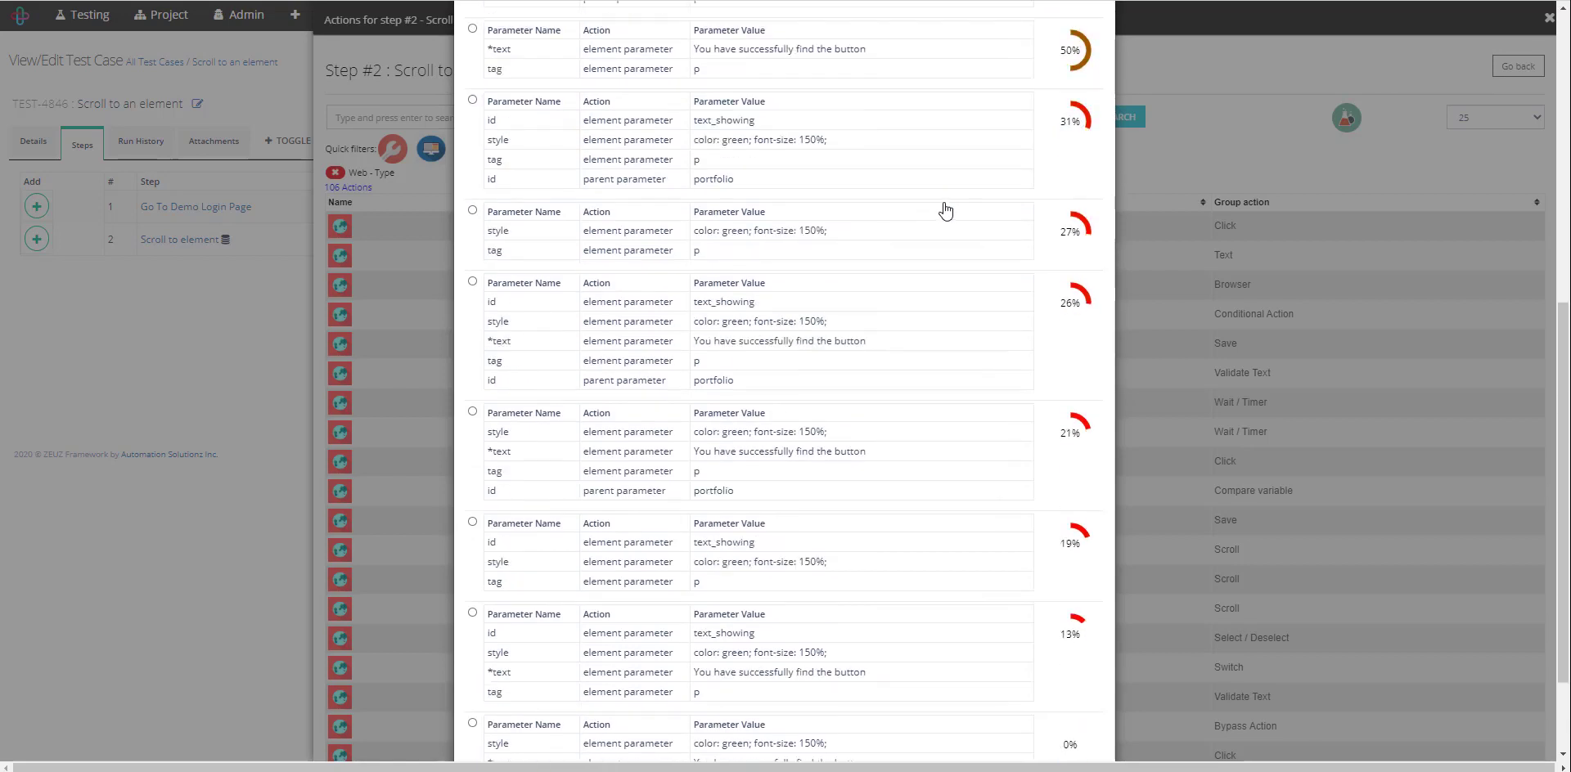
pyautogui.click(1072, 717)
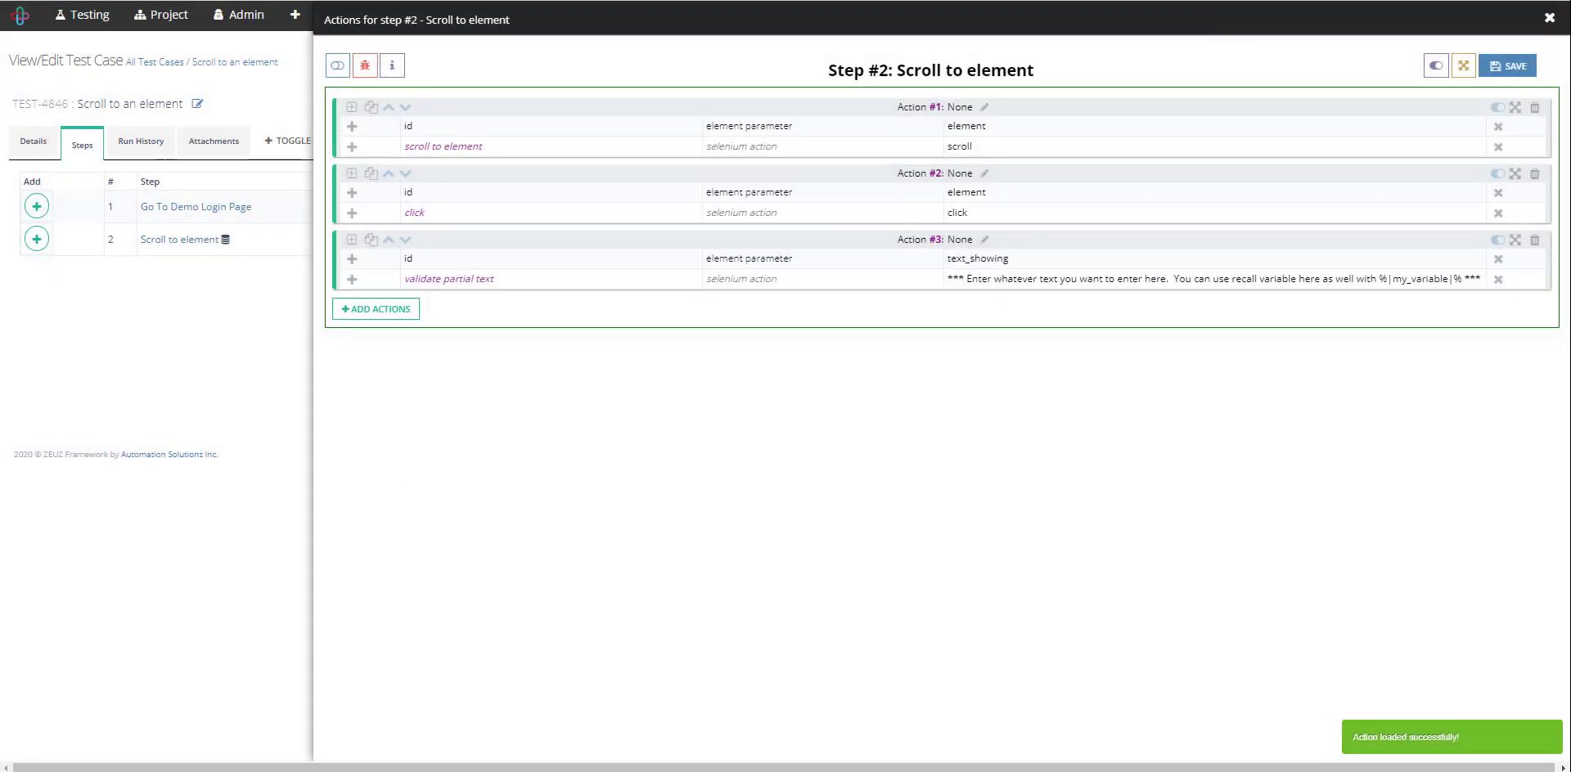
# - Turn off the recorder on the demo page and inspect the HTML of the success message in the developer tools
pyautogui.hotkey('alt', 'Tab')
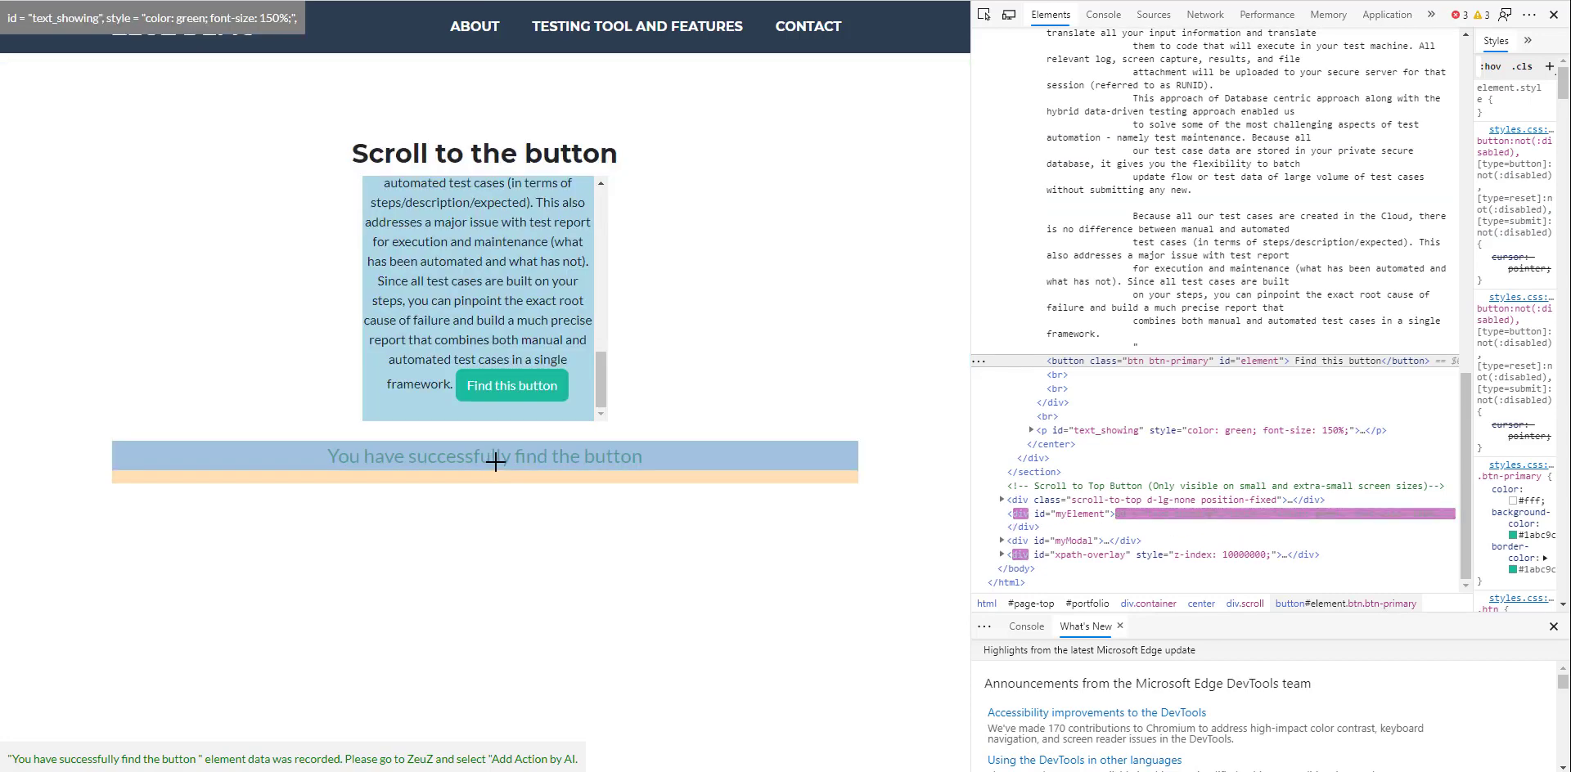
pyautogui.rightClick(496, 460)
pyautogui.click(568, 445)
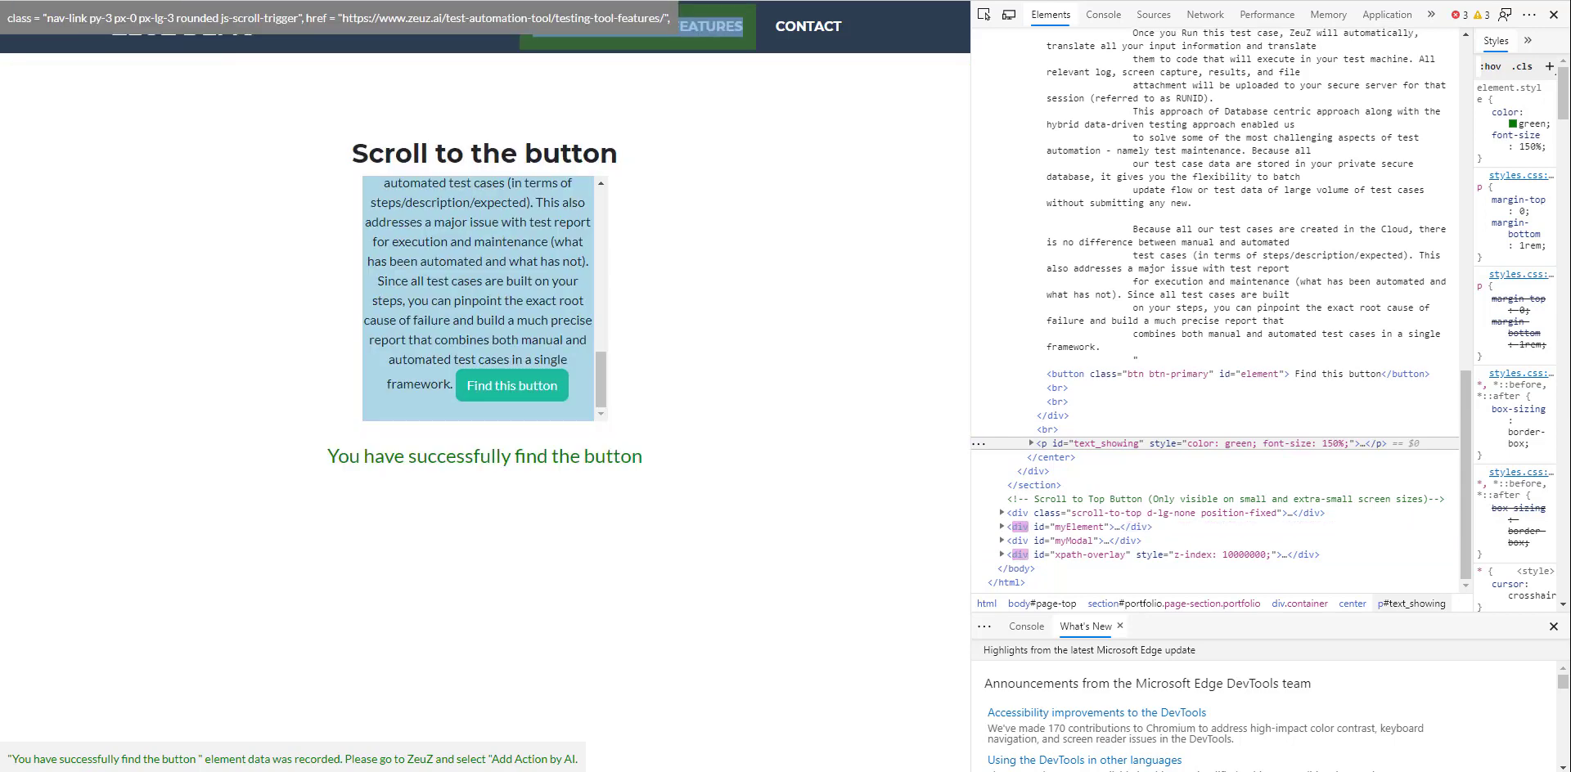
pyautogui.click(703, 1)
pyautogui.click(925, 365)
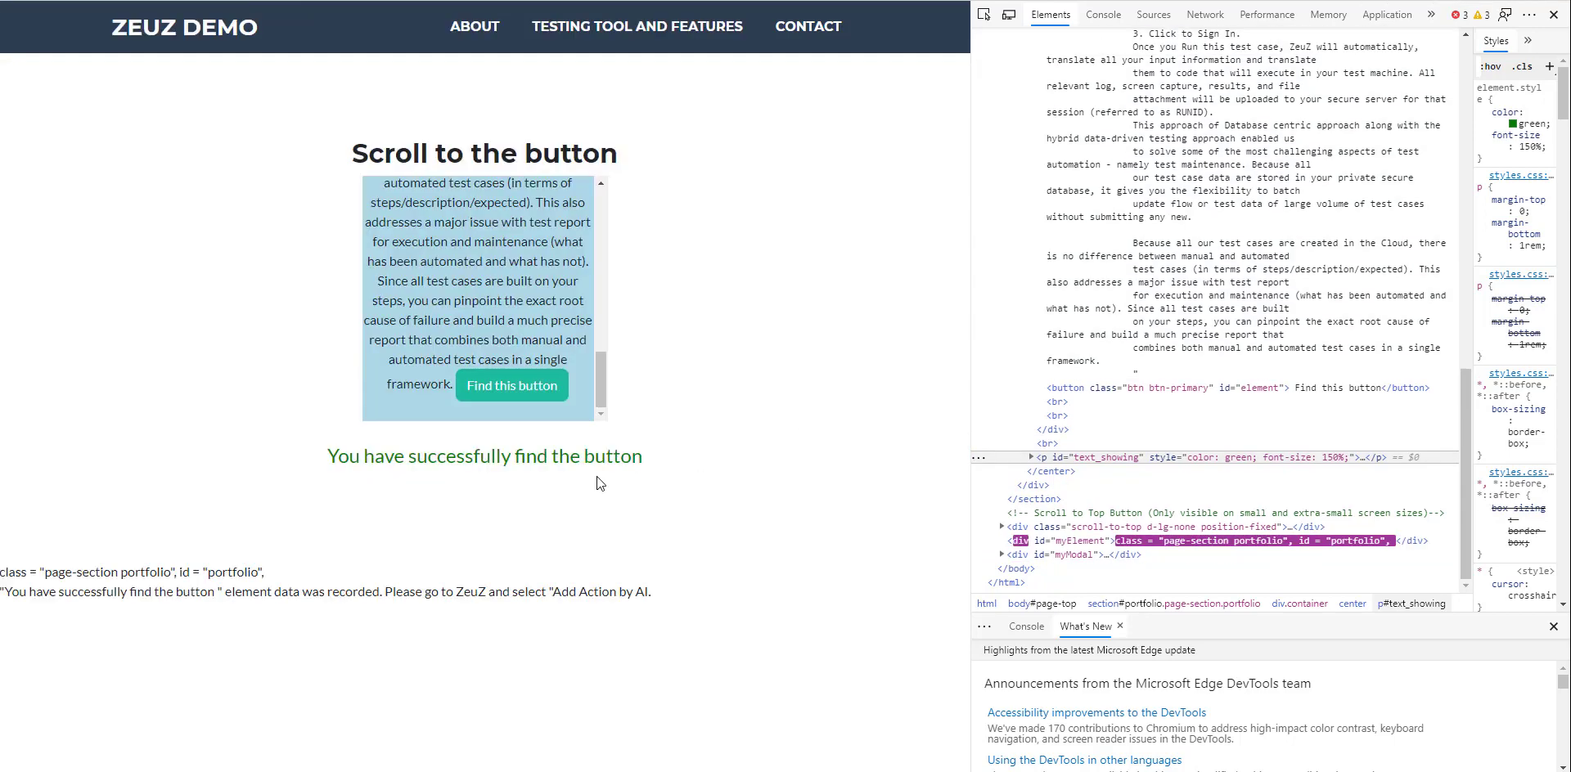
pyautogui.rightClick(484, 460)
pyautogui.click(551, 452)
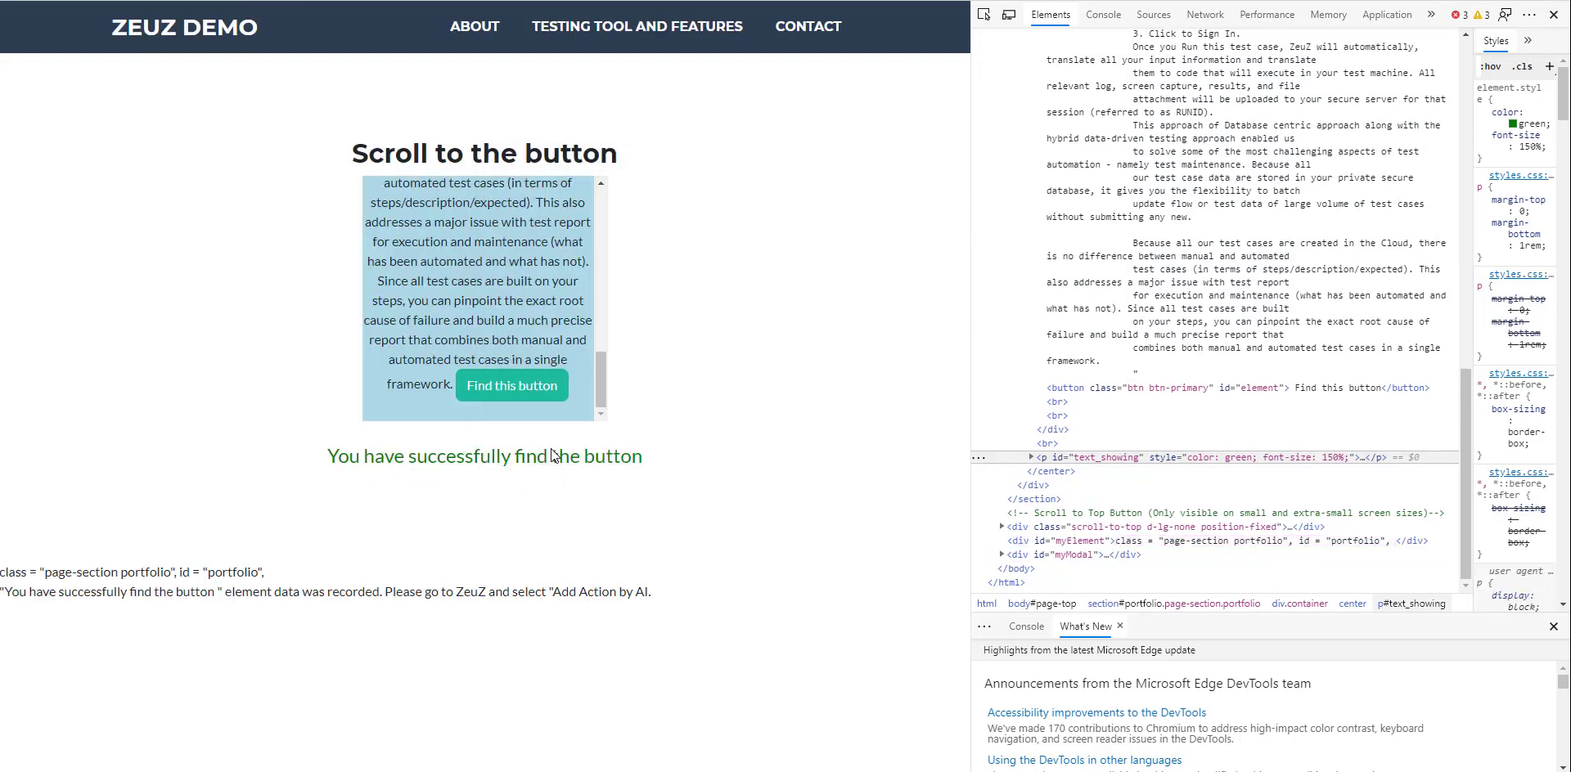
pyautogui.rightClick(452, 456)
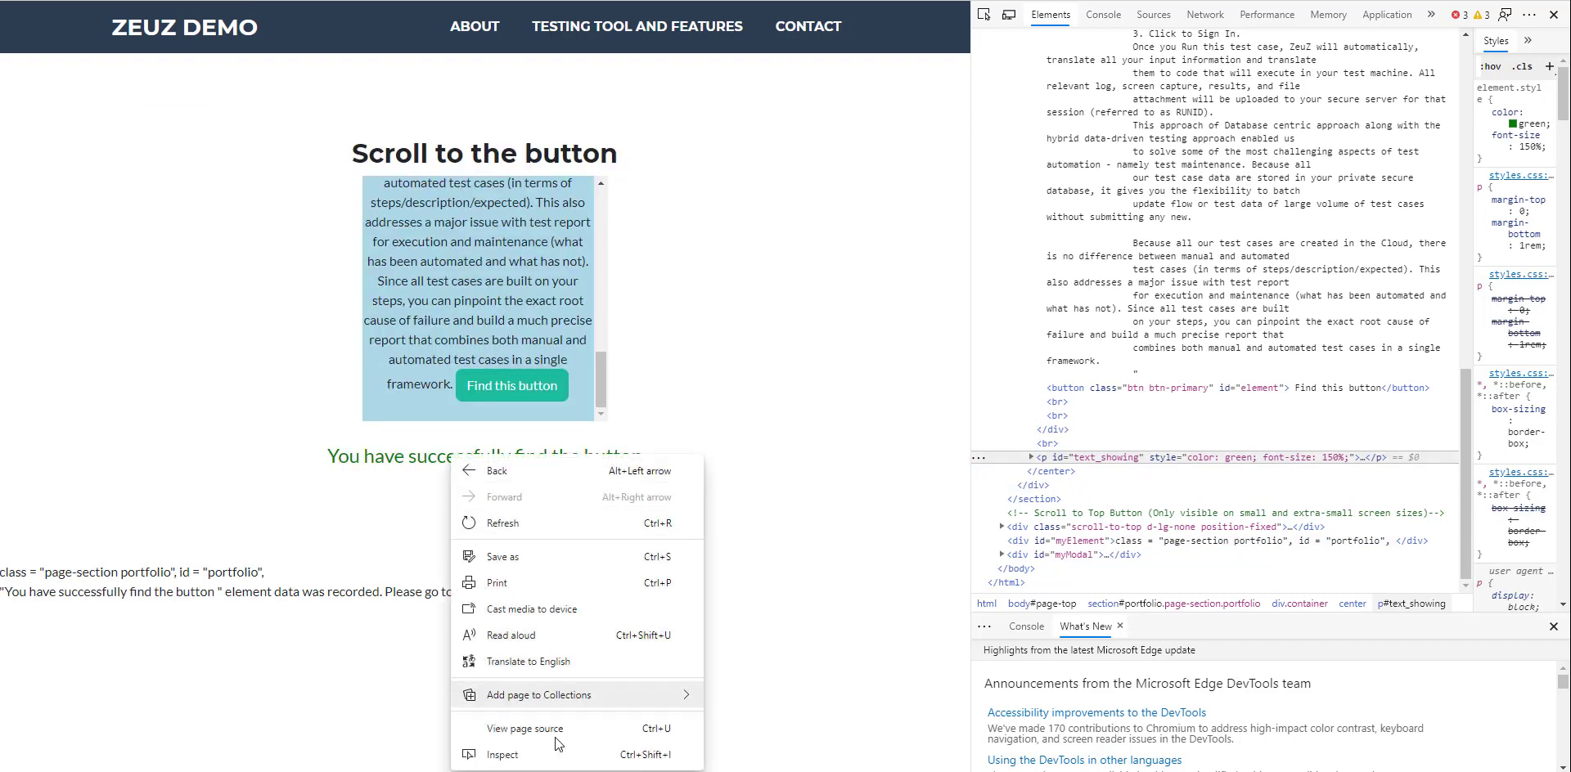
pyautogui.click(548, 756)
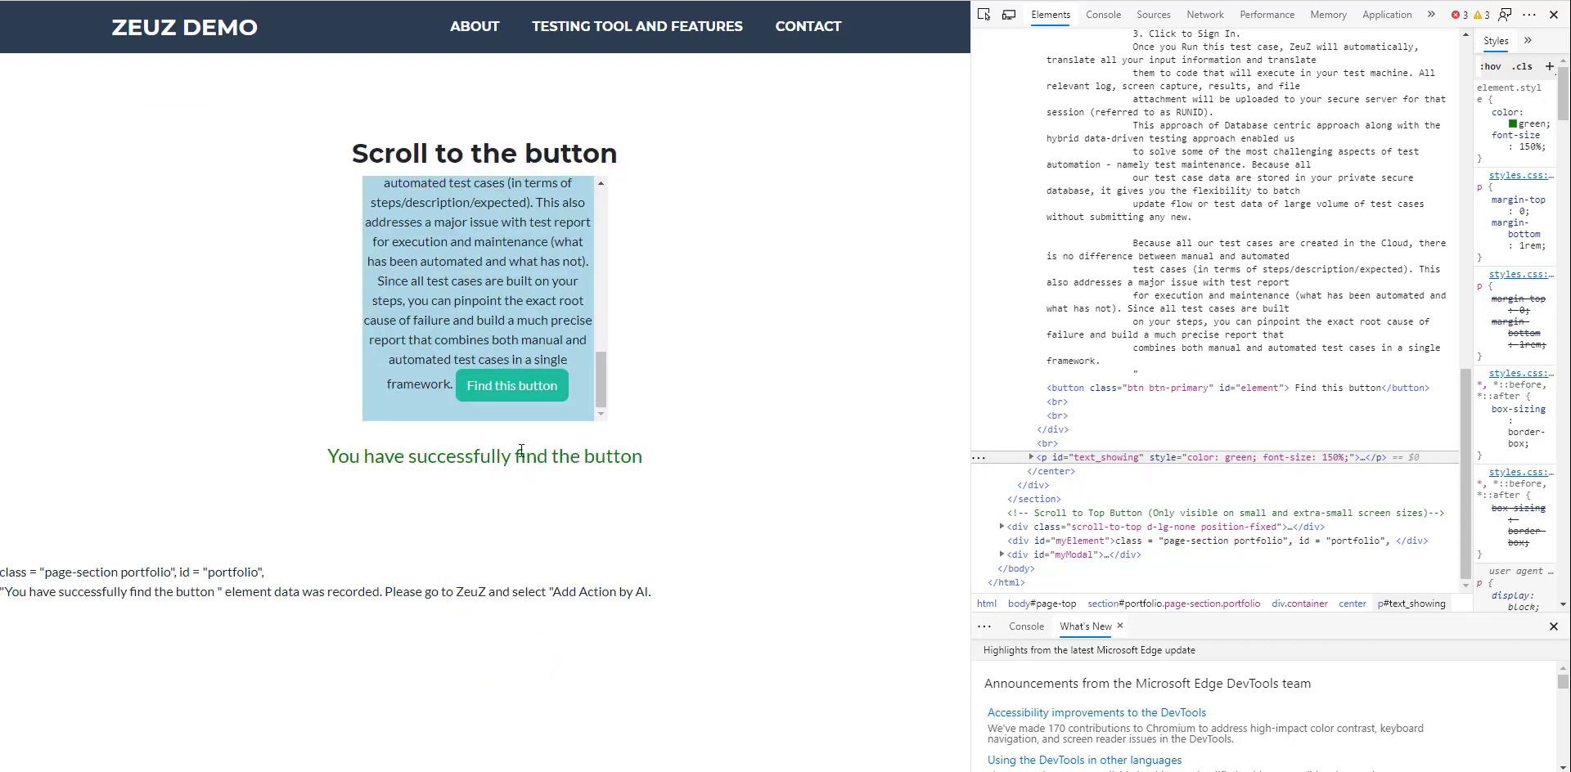
# - Copy "You have successfully find the button" from the HTML into the validate partial text value and save the step actions
pyautogui.click(1031, 457)
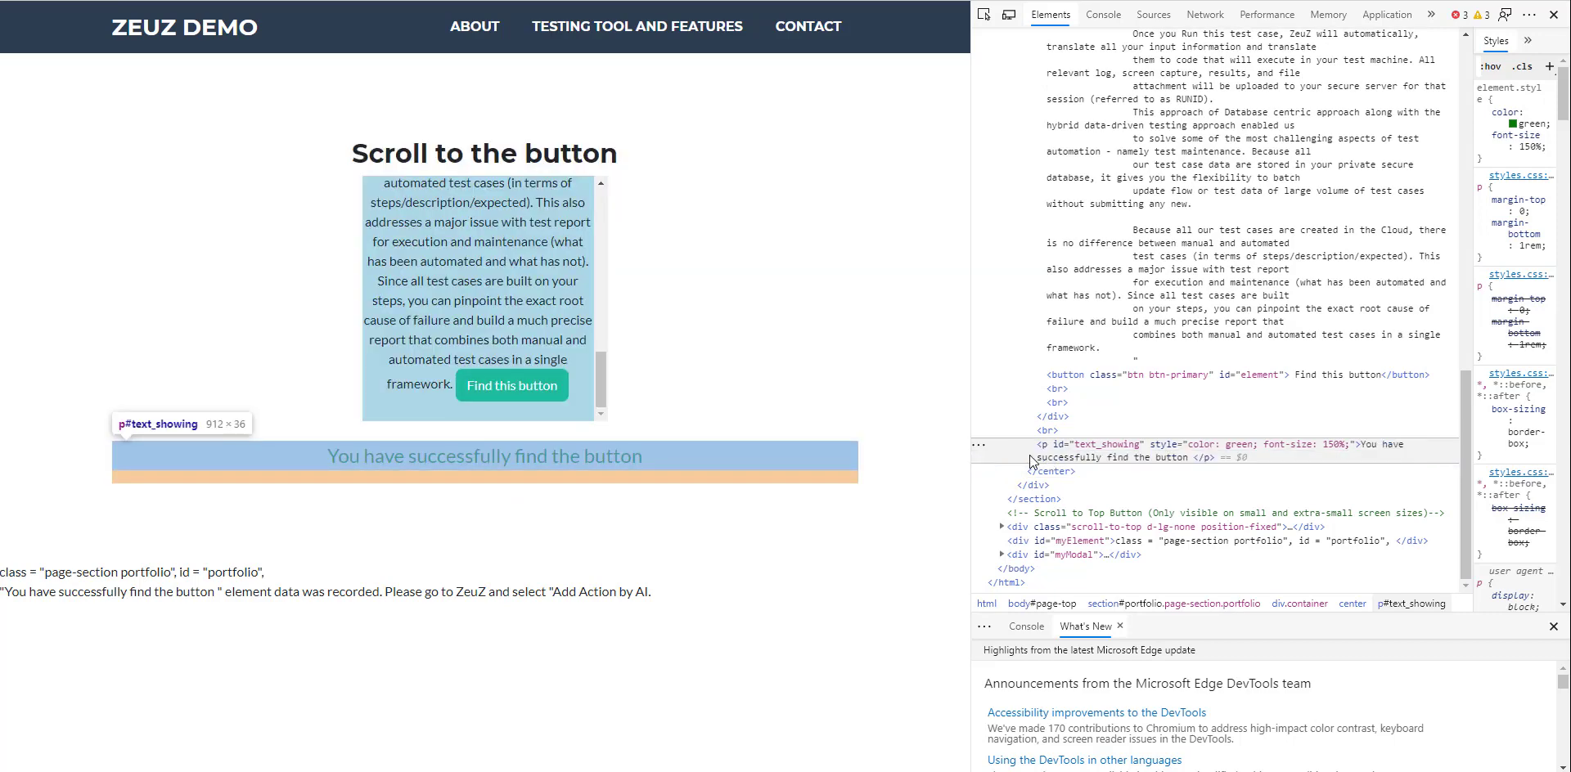
pyautogui.doubleClick(1381, 450)
pyautogui.hotkey('ctrl', 'c')
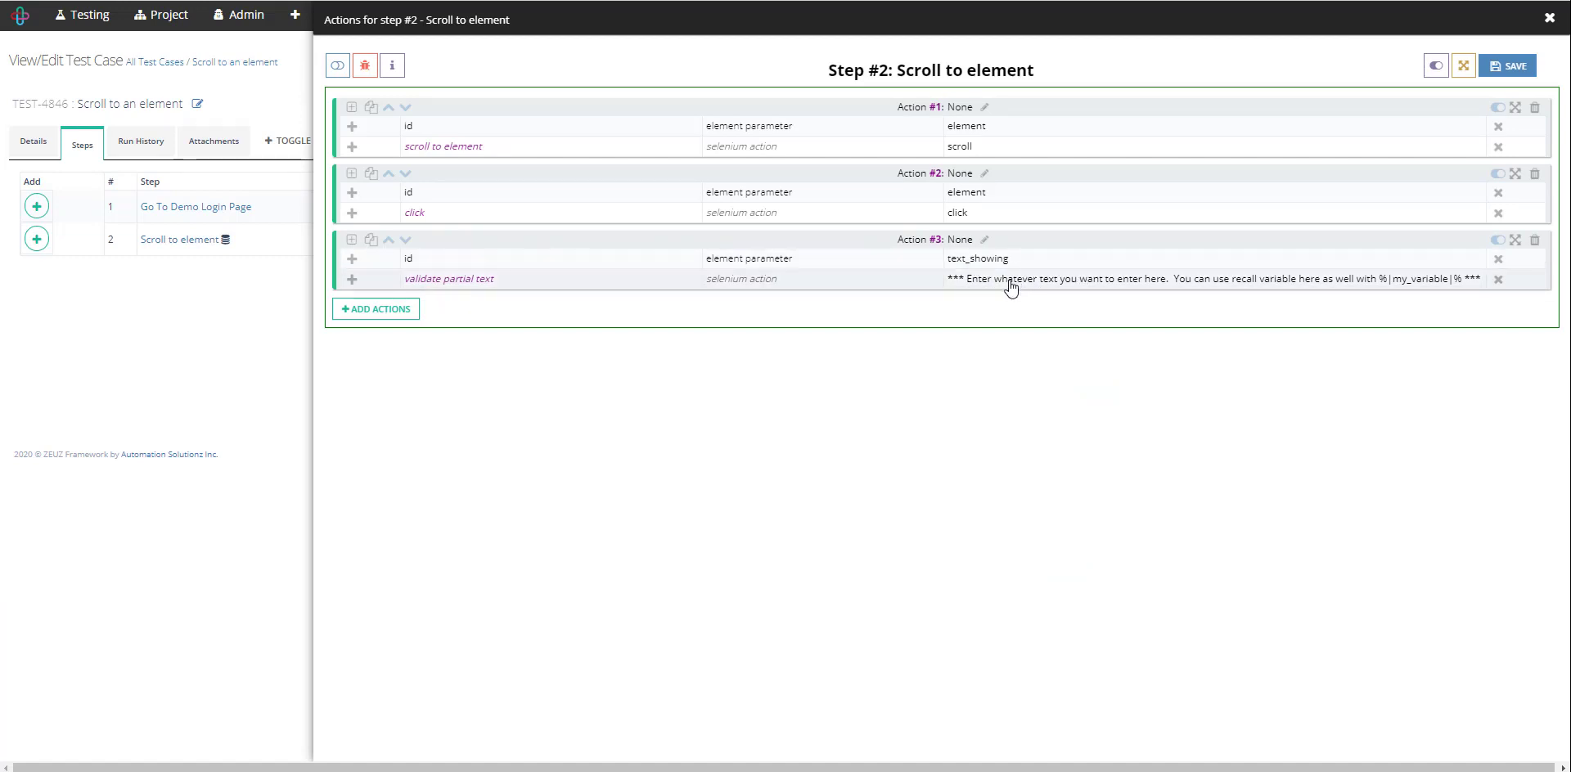
pyautogui.click(1073, 286)
pyautogui.hotkey('ctrl', 'v')
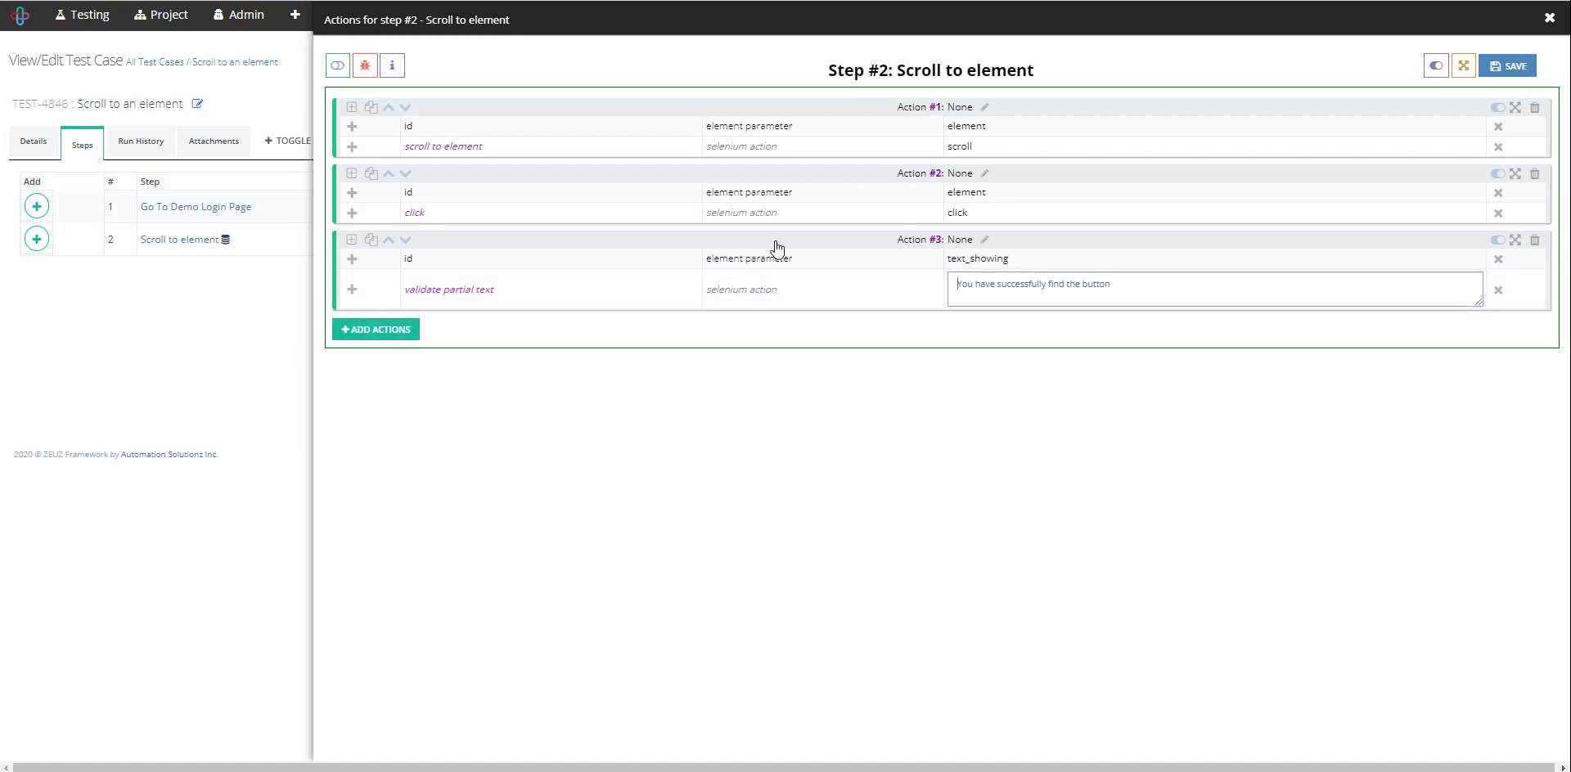
pyautogui.click(1516, 67)
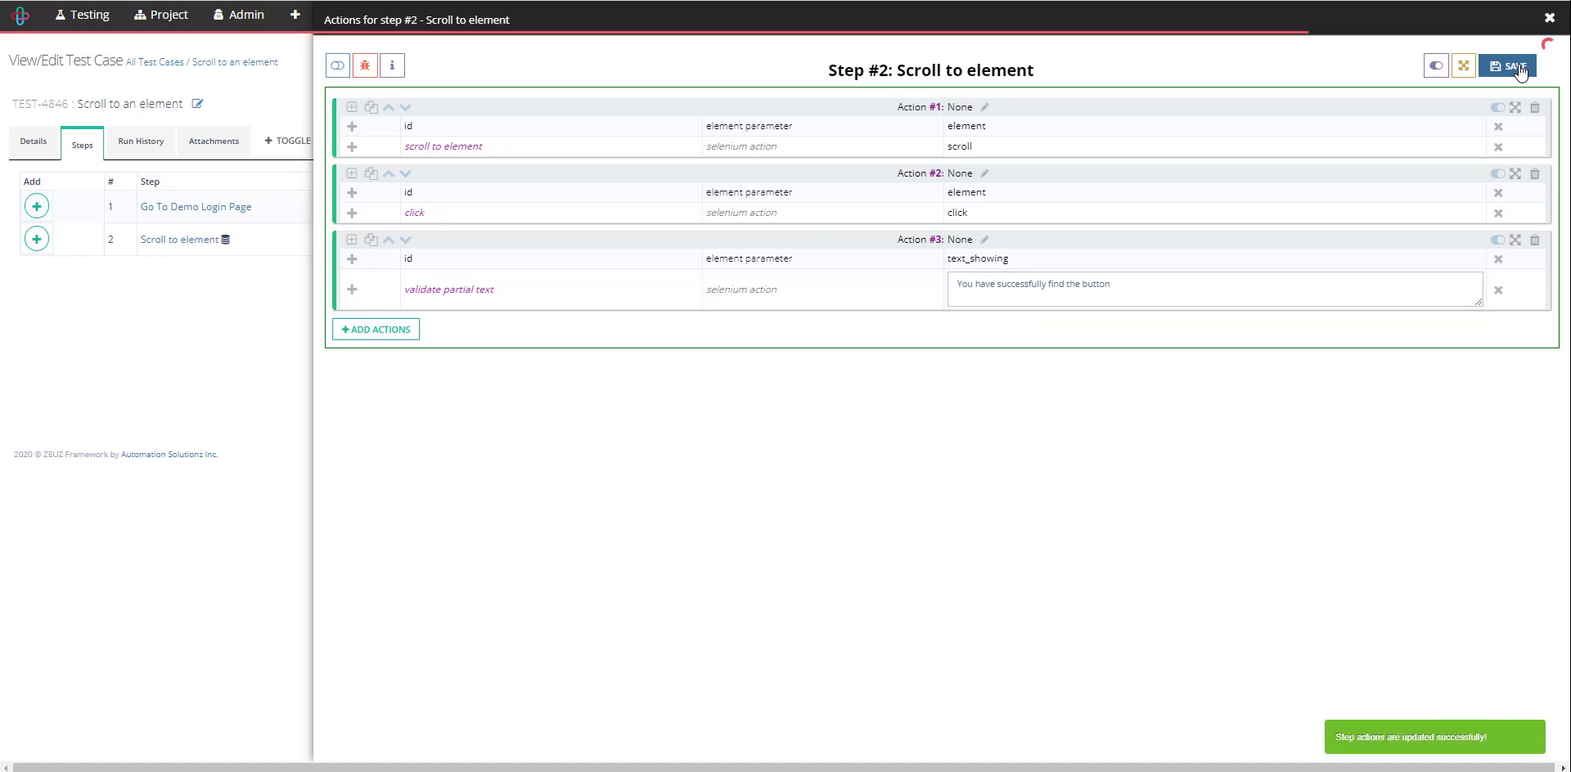